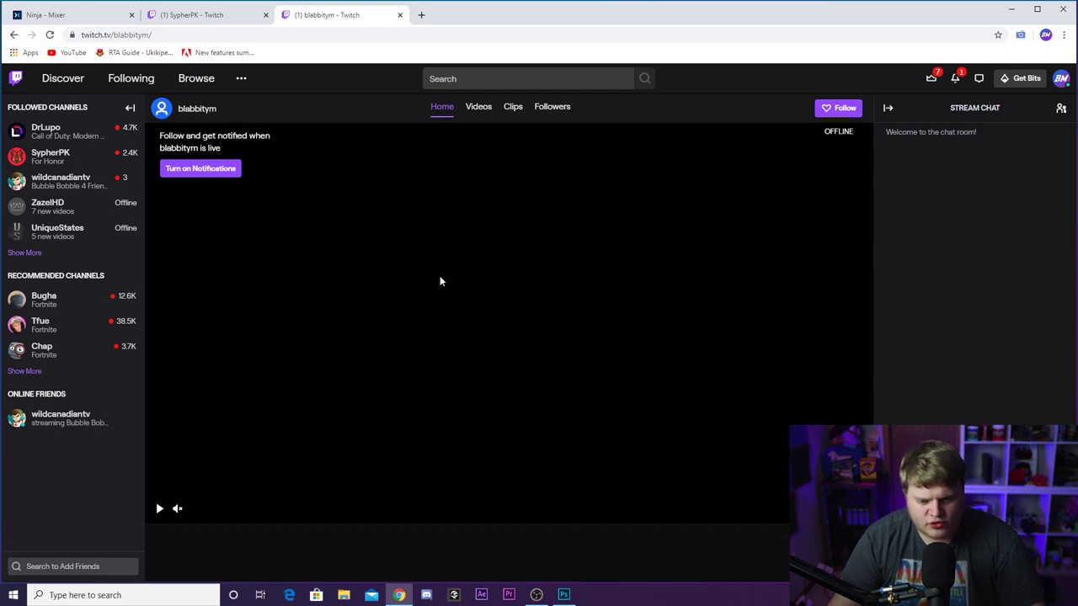
scroll(440, 277, "down", 5)
left_click_drag(469, 212, 565, 214)
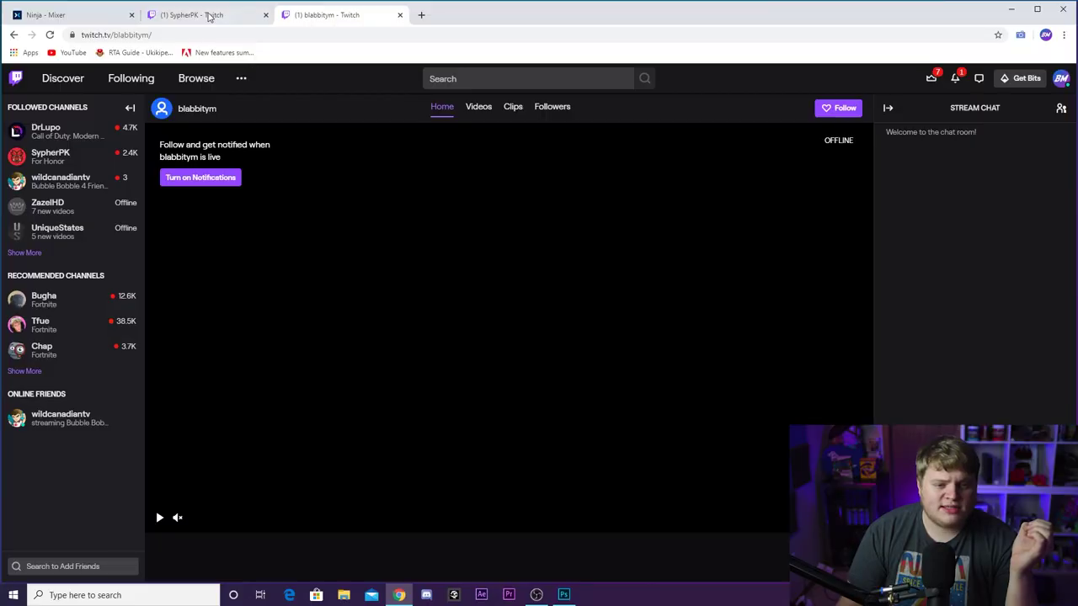
left_click(206, 14)
- Scroll through the Twitch streamer's Subscribe, Donate, Prime, Schedule and Rules panels, then move to Mixer
scroll(513, 330, "down", 8)
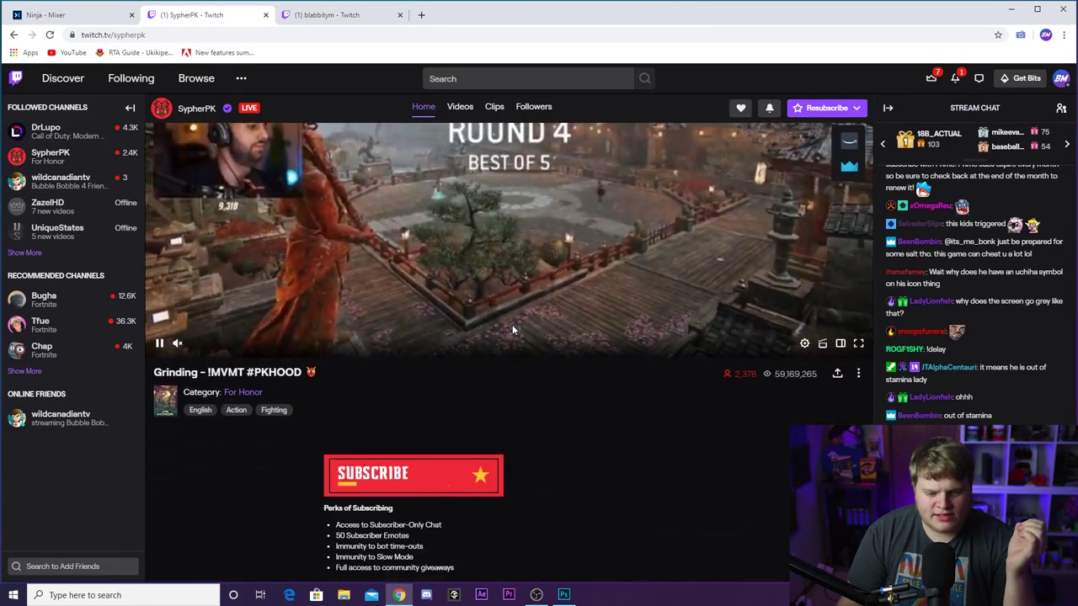
scroll(555, 393, "down", 1)
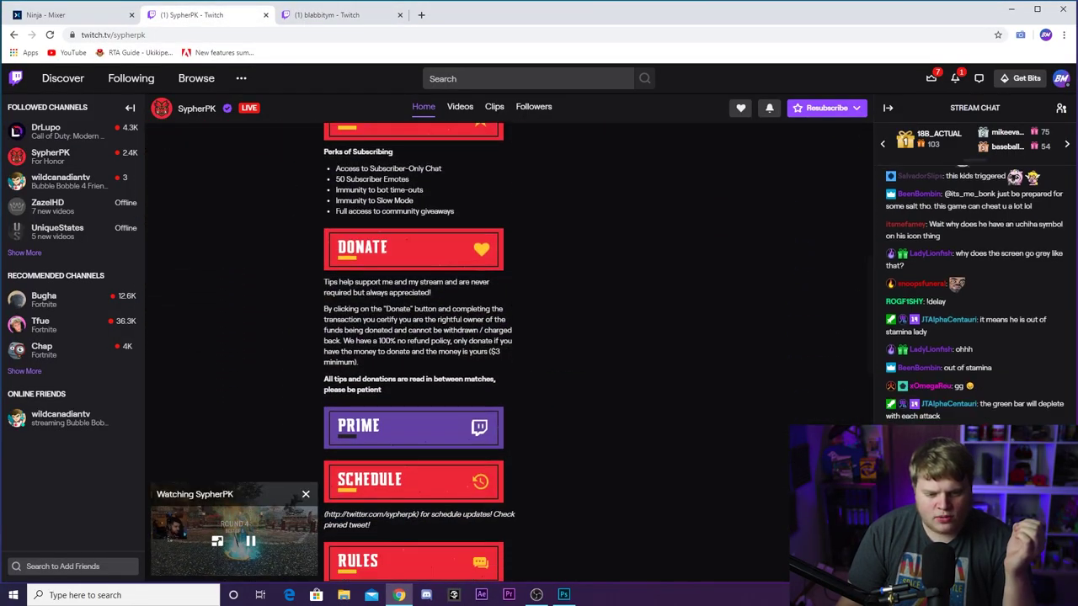
scroll(433, 470, "down", 1)
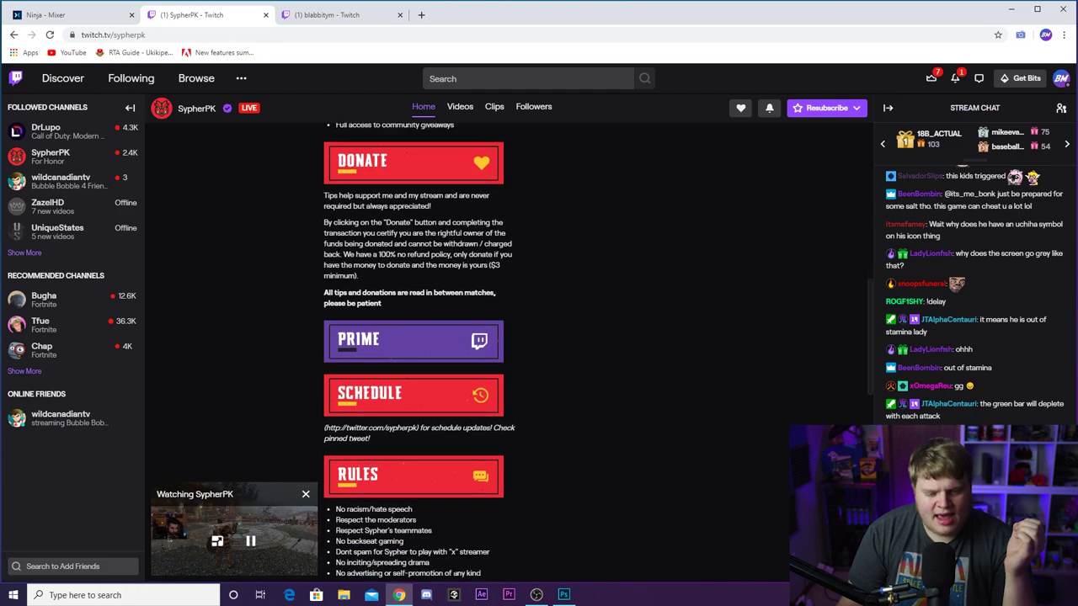
scroll(414, 481, "up", 1)
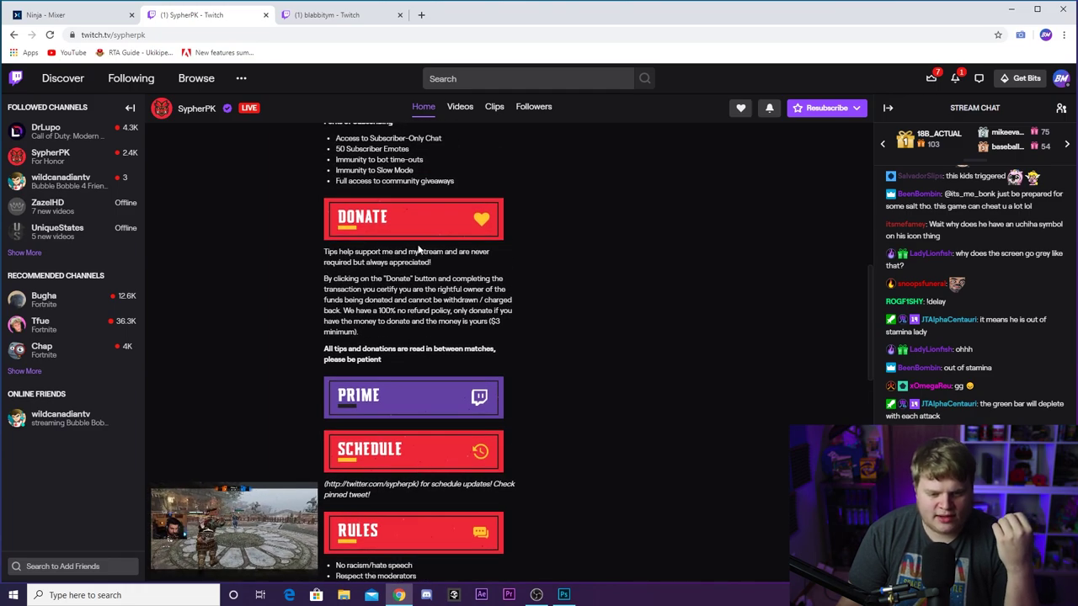
scroll(458, 371, "down", 4)
scroll(460, 463, "up", 5)
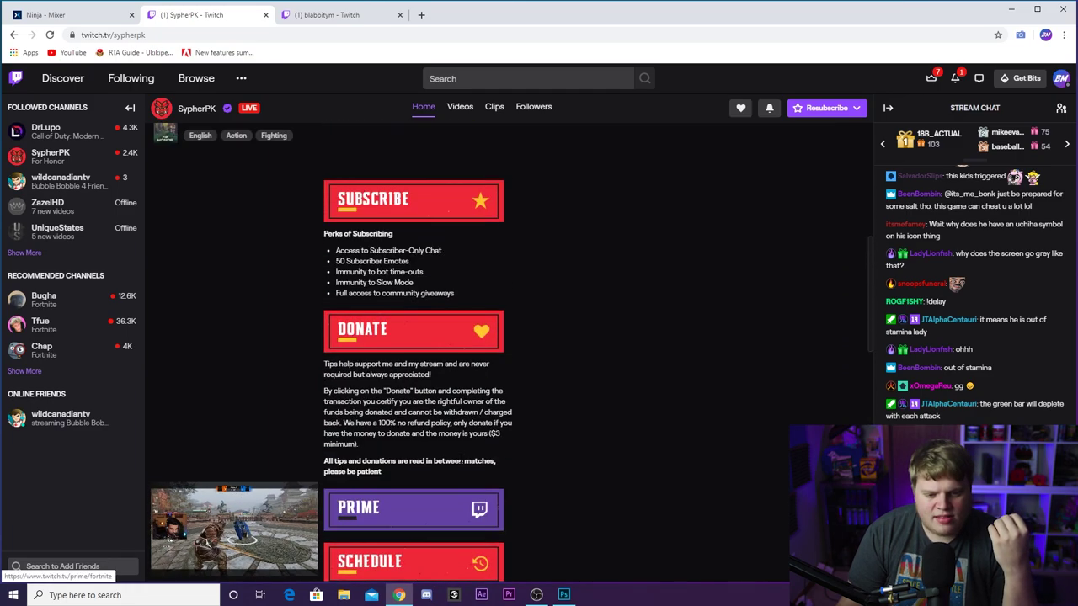
left_click(77, 20)
scroll(434, 373, "up", 8)
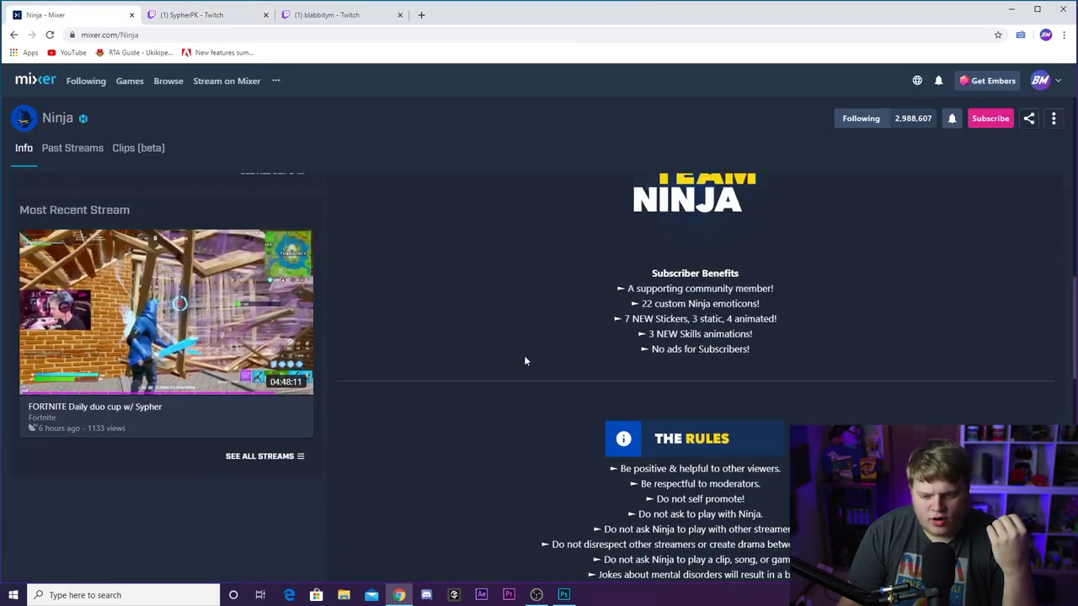
- Scroll the Mixer channel page down past the Rules, Donate and MY SCHEDULE panels and back up
scroll(573, 339, "down", 6)
scroll(573, 359, "down", 1)
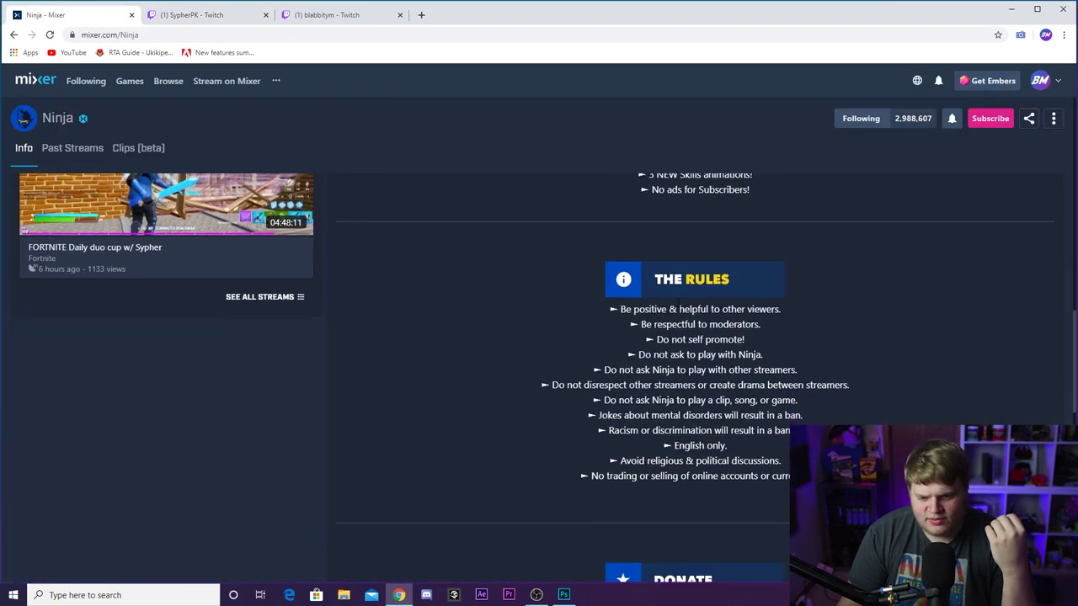
scroll(678, 255, "down", 4)
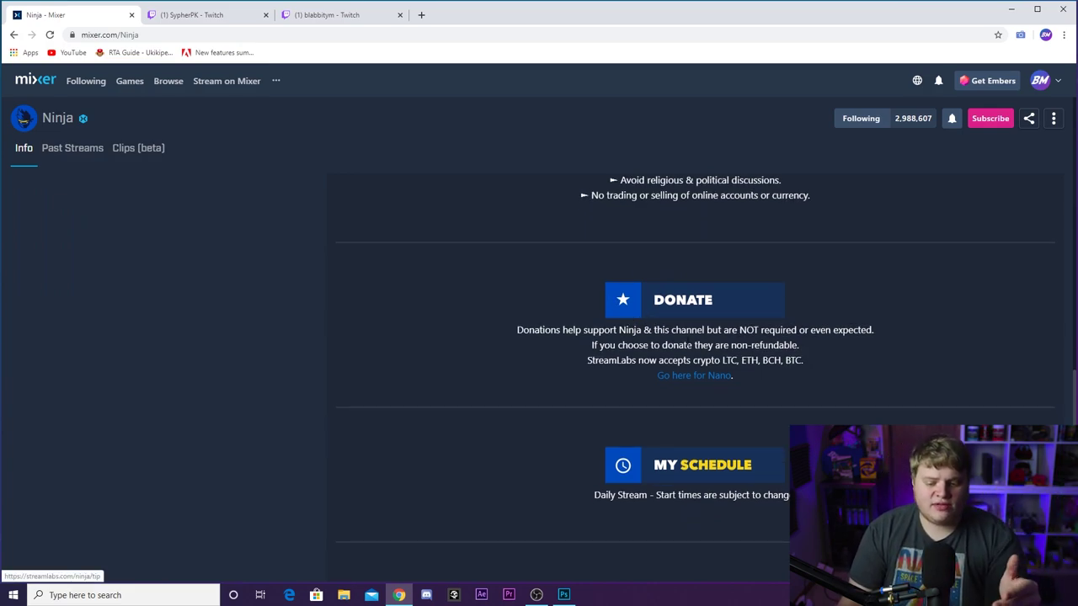
scroll(697, 327, "down", 3)
scroll(697, 327, "up", 3)
scroll(698, 329, "up", 4)
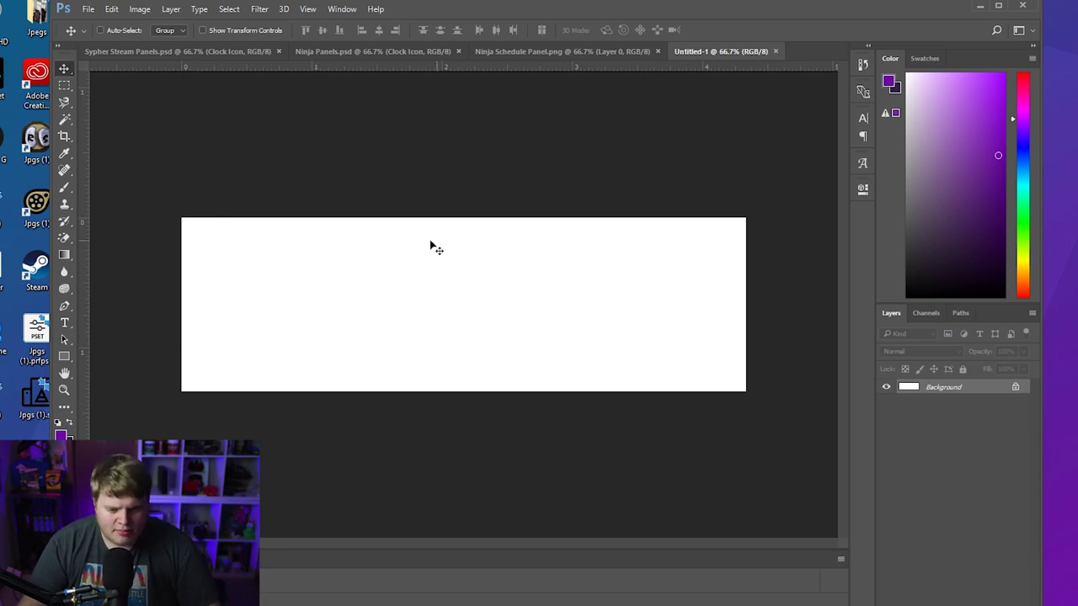
- Set the foreground colour to dark blue in the Color Picker
left_click(60, 435)
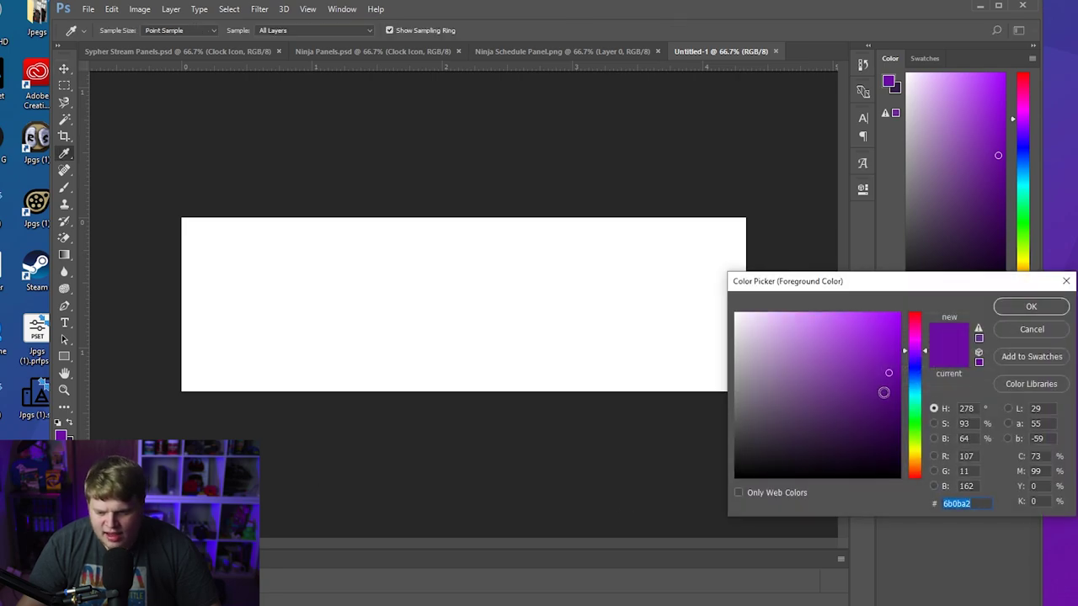
left_click(916, 377)
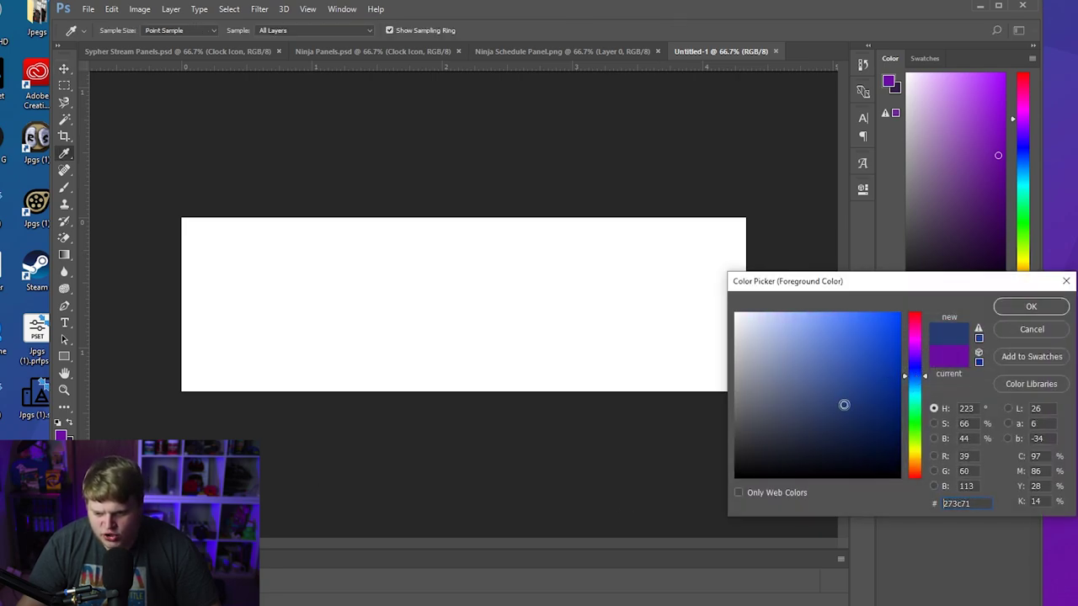
left_click(1031, 308)
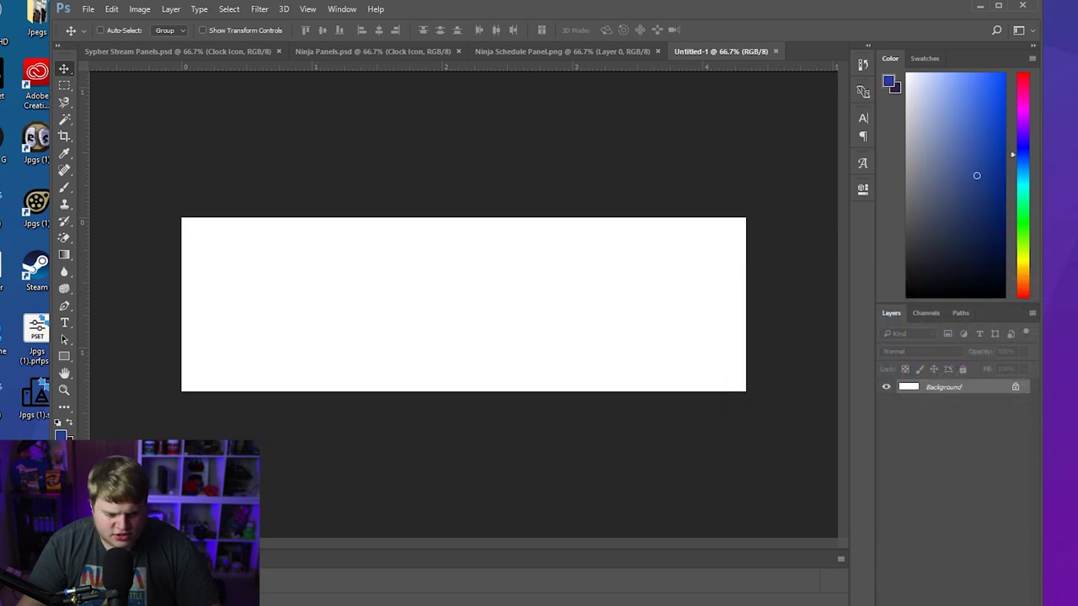
- Draw a large rectangle across the canvas and centre it, leaving a white border
left_click(65, 357)
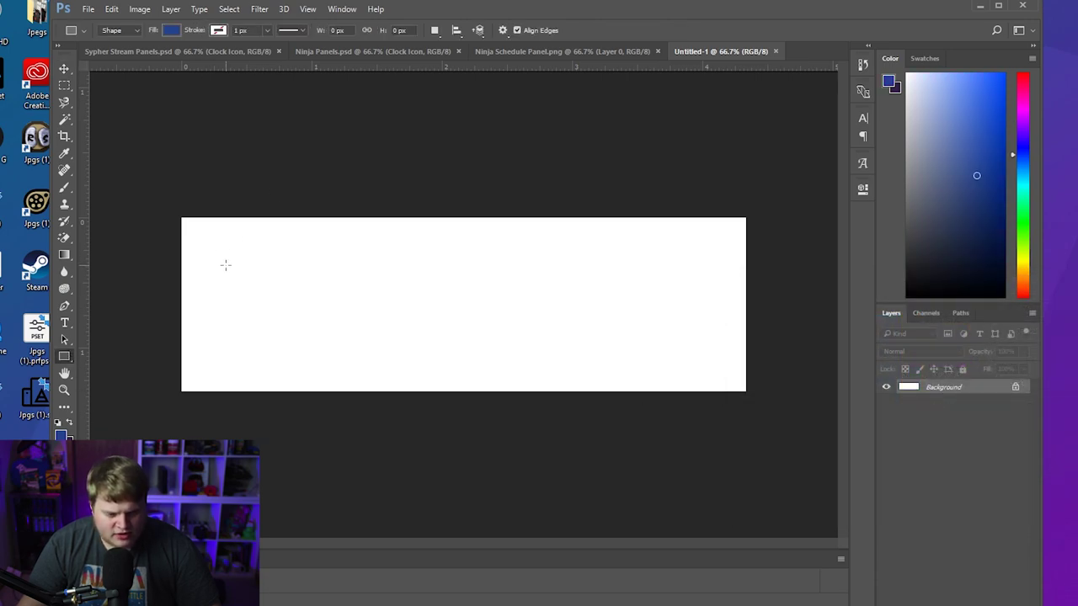
left_click_drag(224, 253, 698, 365)
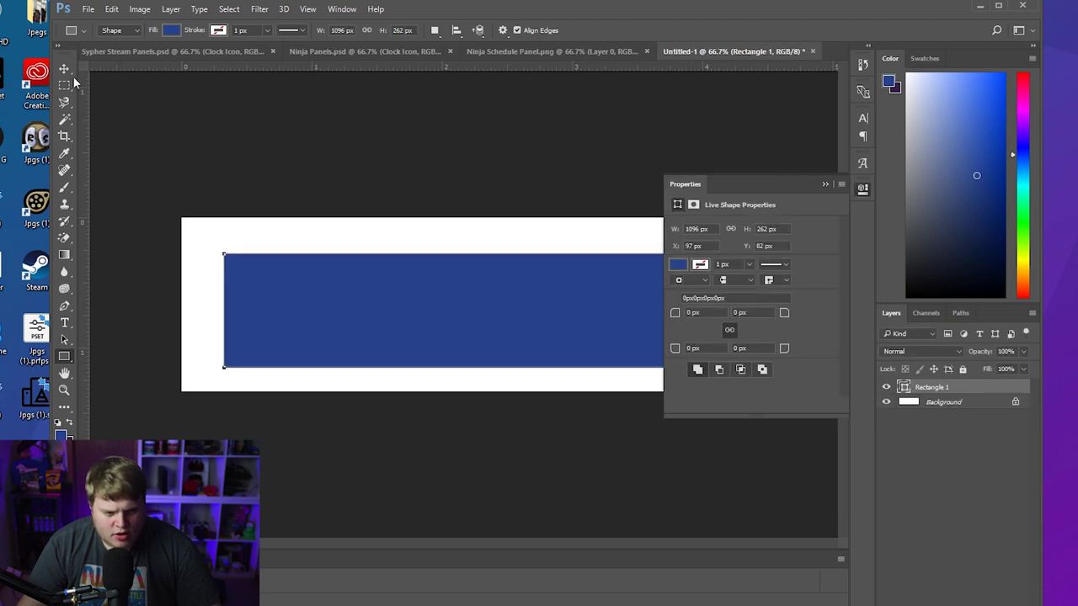
left_click(65, 70)
left_click_drag(469, 323, 460, 311)
left_click(824, 178)
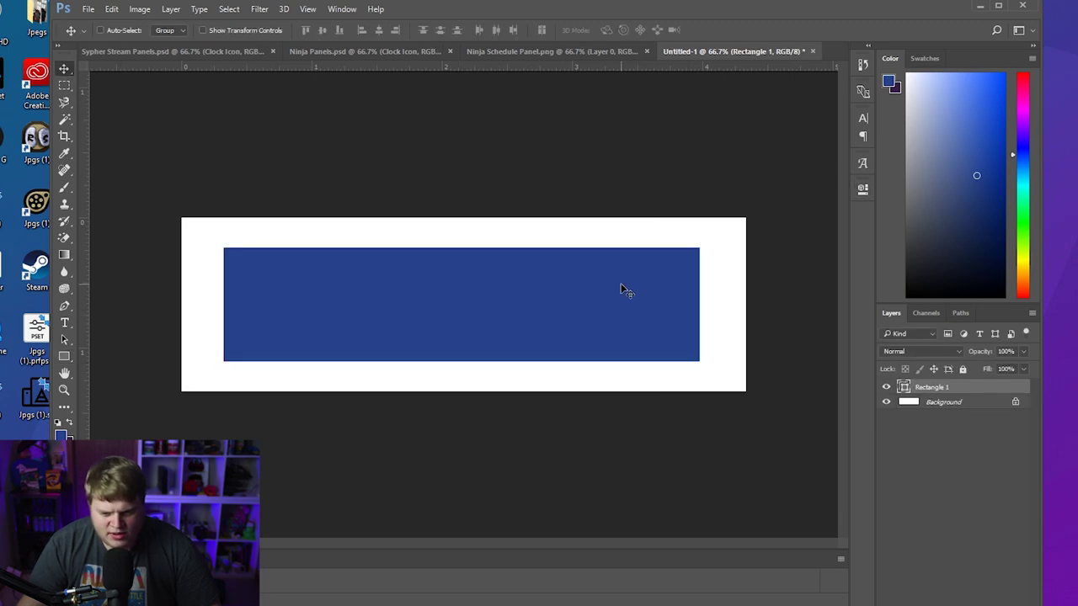
mouse_move(621, 284)
left_mouse_down()
mouse_move(640, 286)
mouse_move(624, 287)
left_mouse_up()
- Duplicate the Rectangle 1 layer as Rectangle 1 copy
left_click(933, 469)
right_click(961, 393)
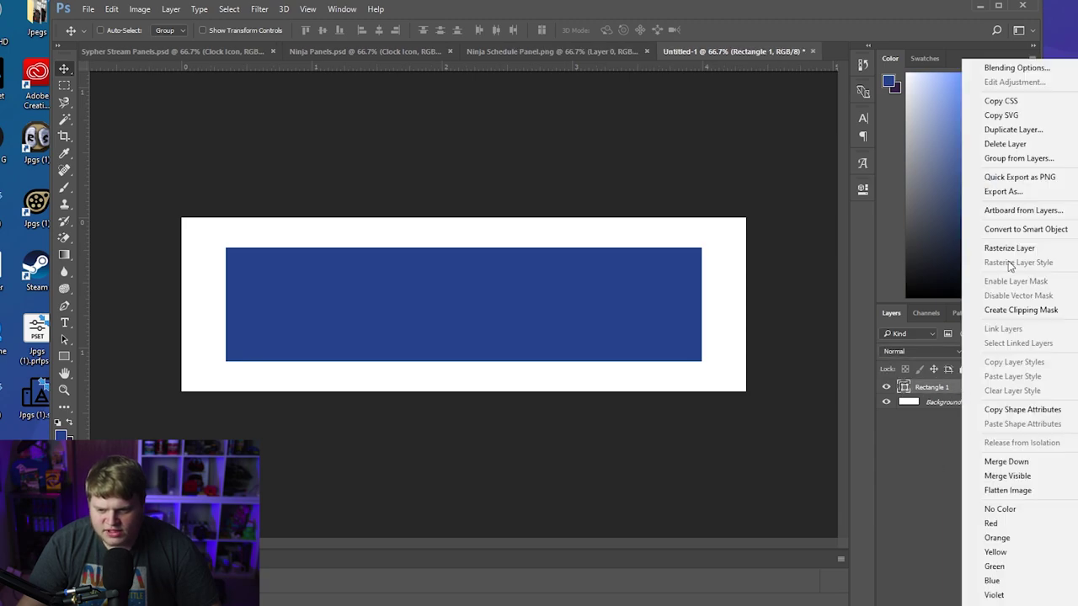
left_click(1012, 131)
left_click(653, 207)
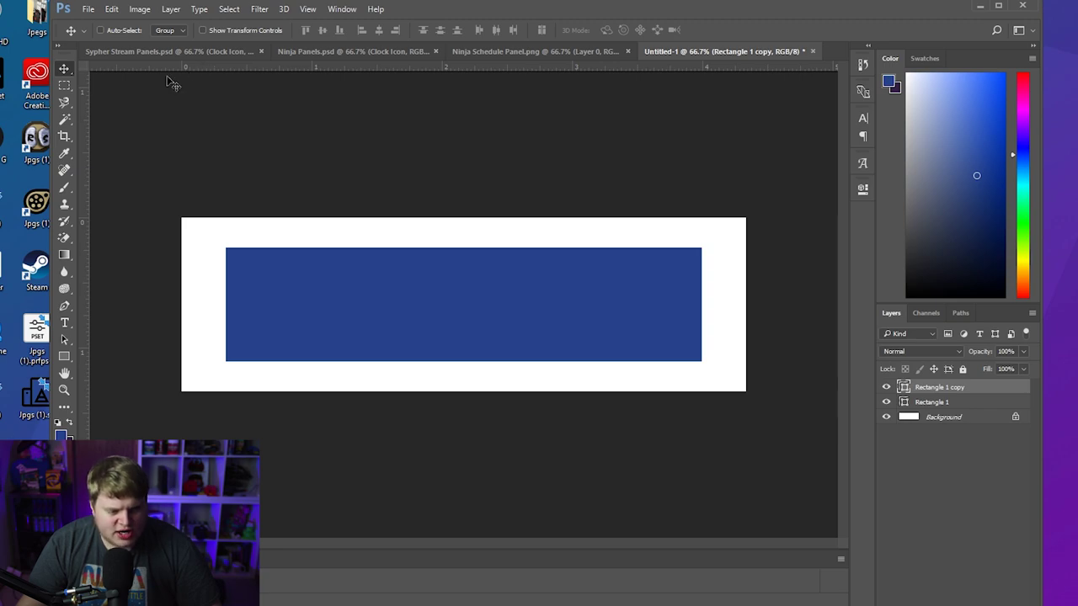
- Change the copy's fill to a brighter blue
left_click(64, 356)
left_click(171, 31)
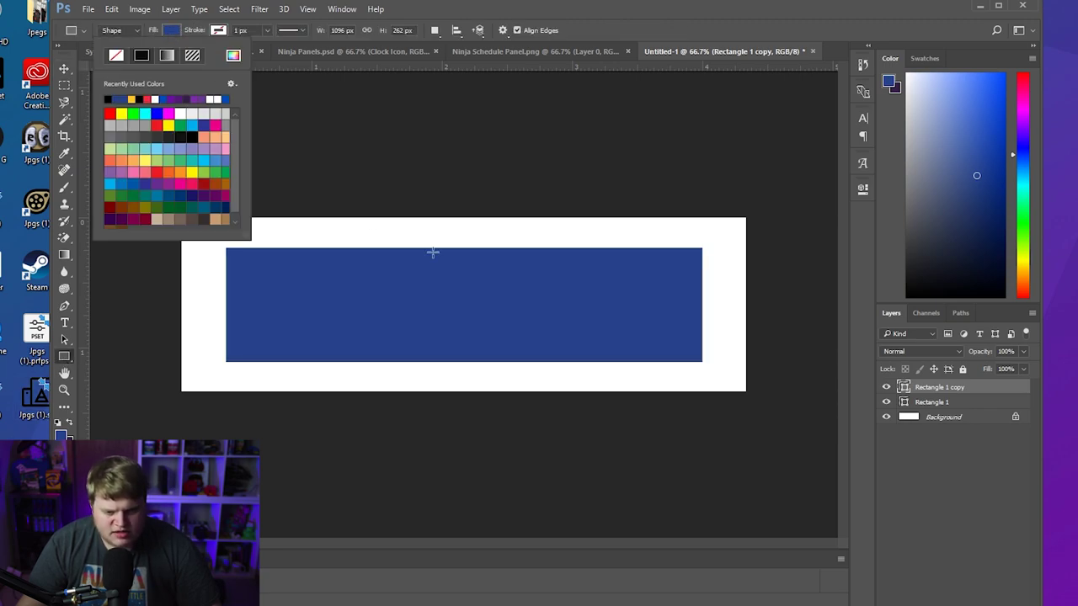
left_click(233, 55)
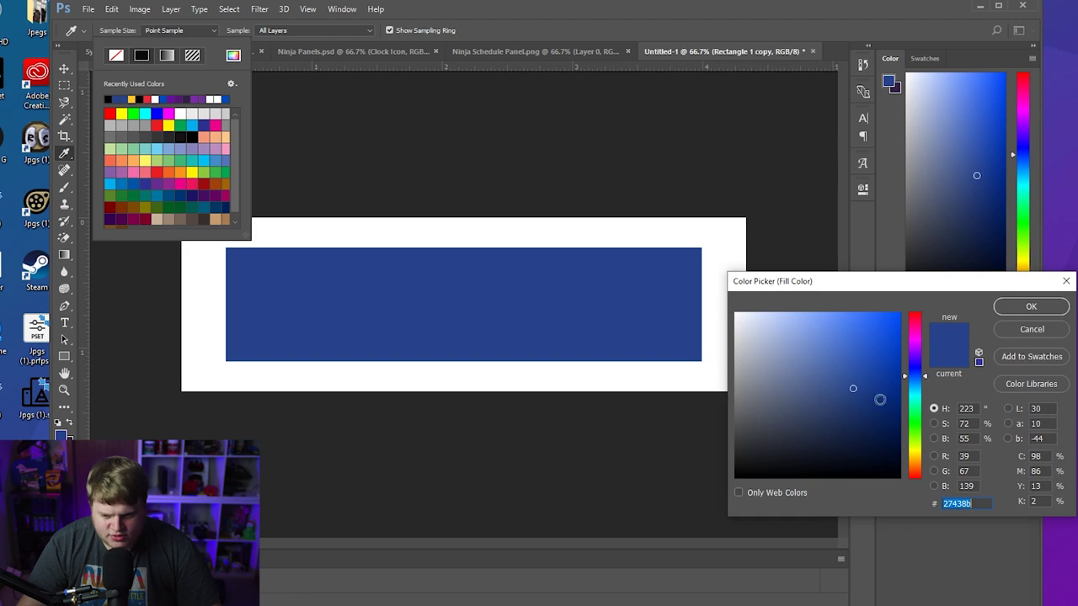
left_click(1029, 308)
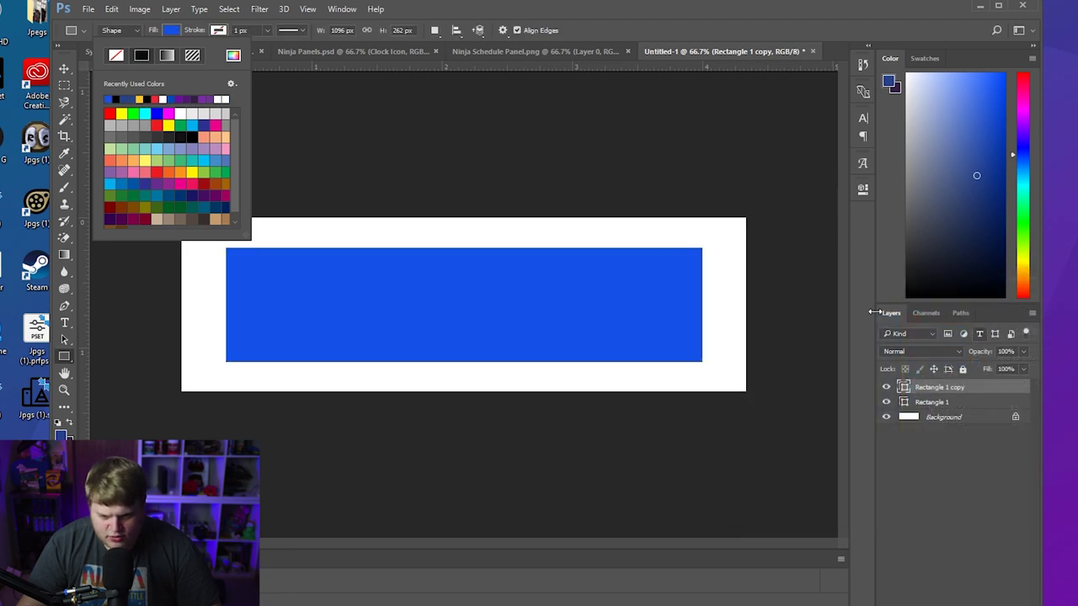
left_click(65, 71)
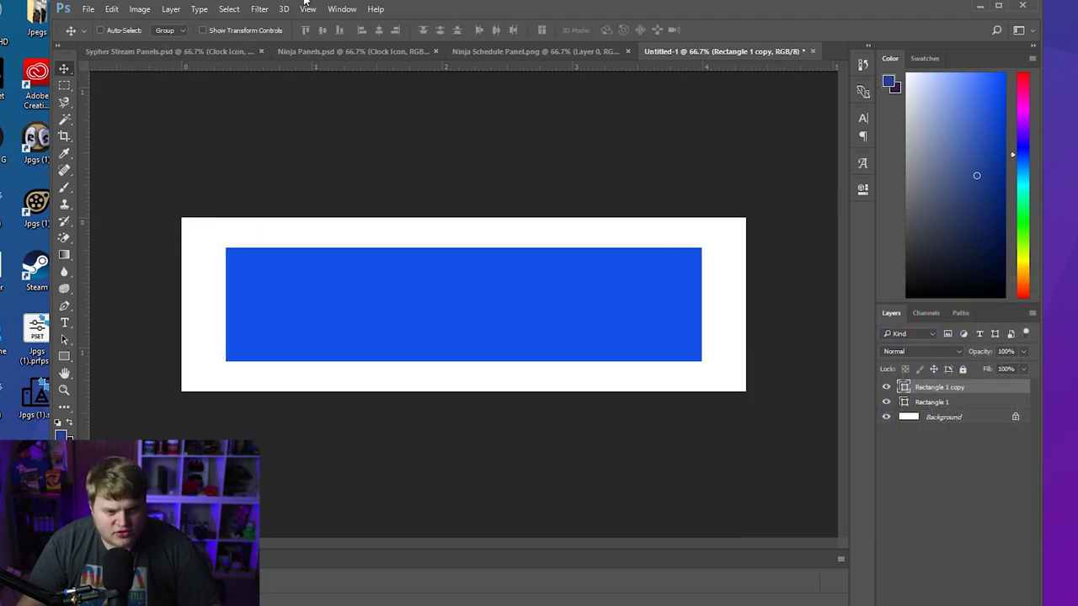
- Free Transform the bright copy, narrowing it to the left quarter of the banner
left_click(112, 9)
left_click(139, 274)
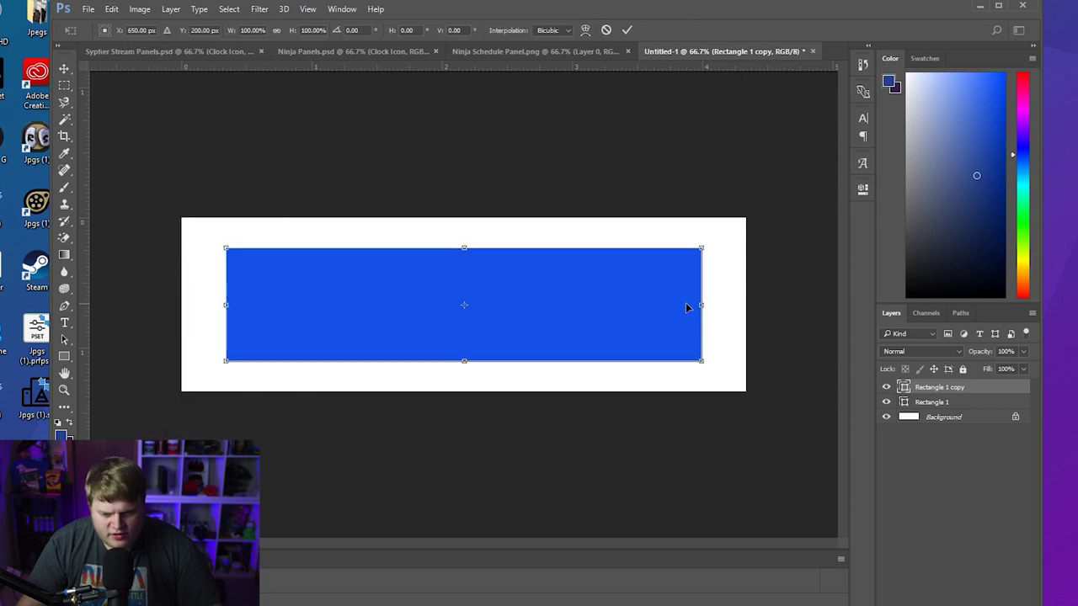
left_click_drag(694, 305, 345, 337)
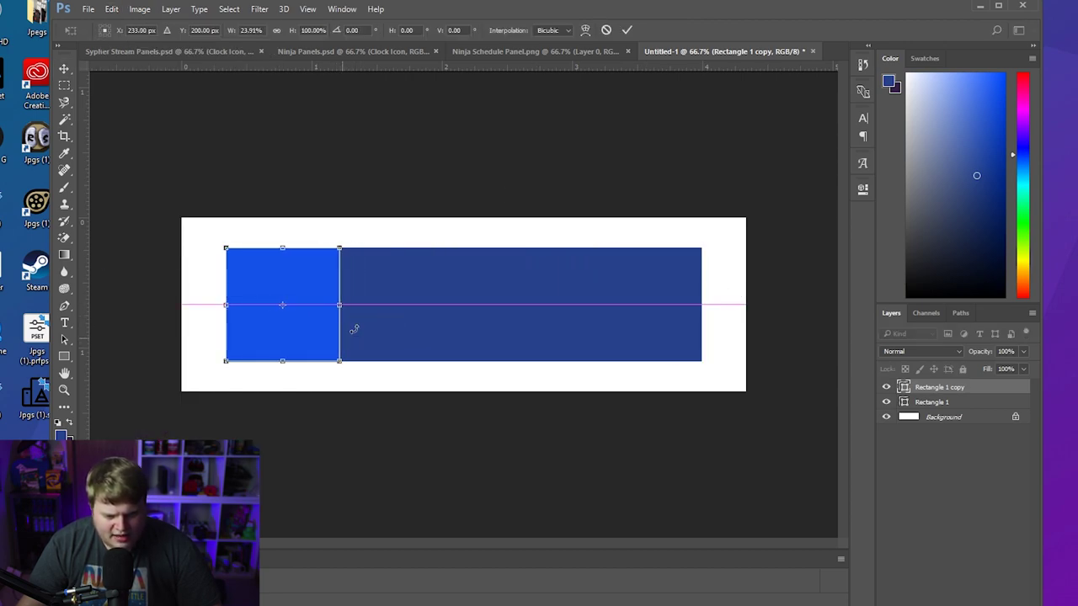
left_click(627, 30)
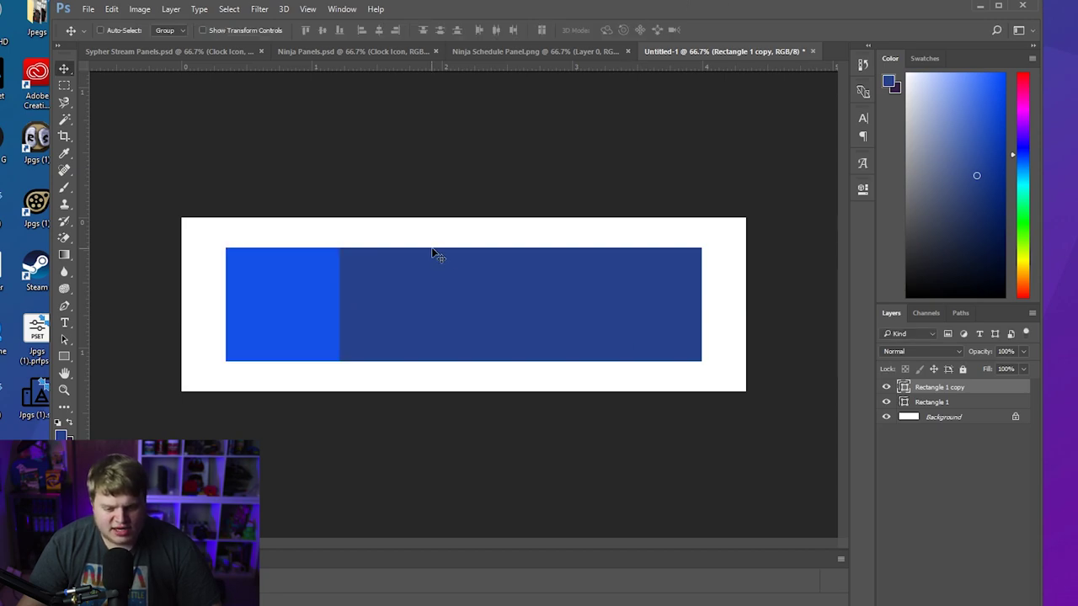
- Add the MY SCHEDULE heading in white (ffffff) and move it toward the banner centre
left_click(64, 325)
left_click(473, 316)
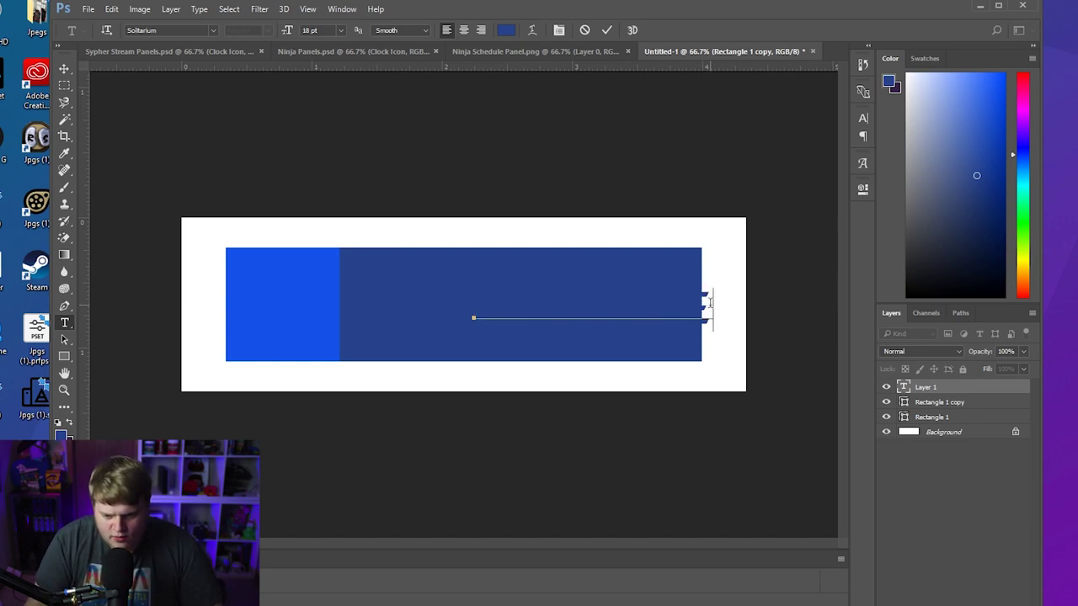
key("ctrl+a")
left_click(507, 31)
type("ffffff")
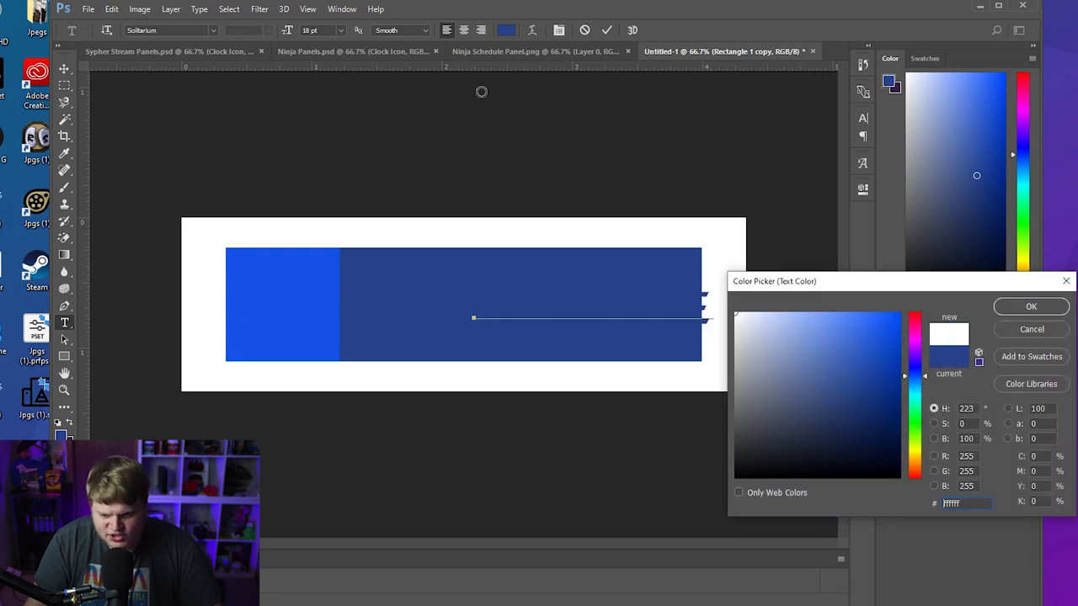
left_click(1027, 306)
left_click(64, 68)
left_click_drag(630, 323, 545, 320)
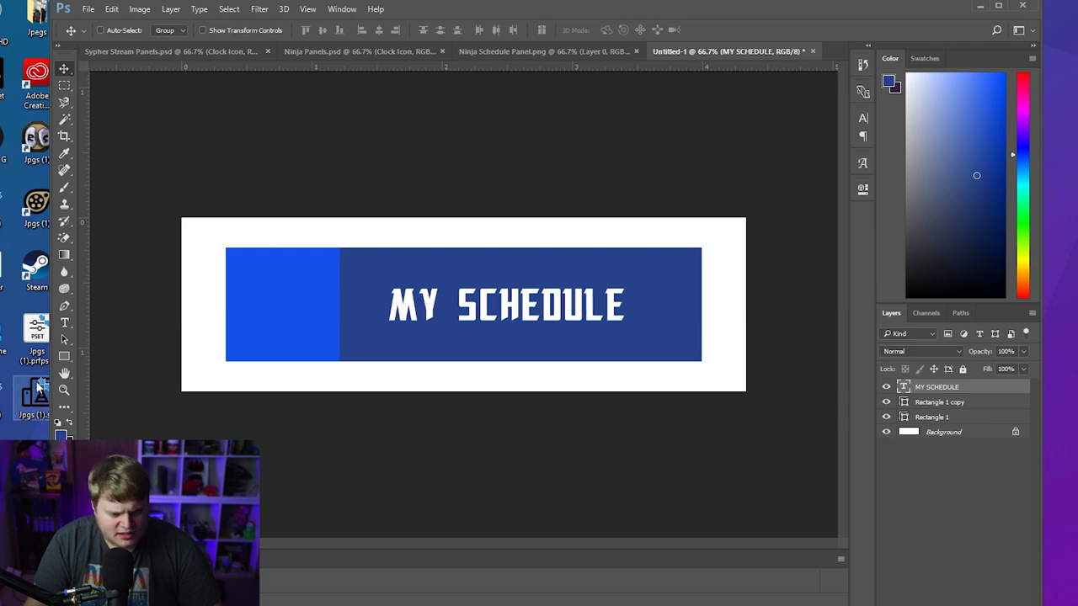
- Set the MY SCHEDULE heading in Gotham Black and shift it slightly left
left_click(64, 322)
left_click_drag(389, 304, 636, 299)
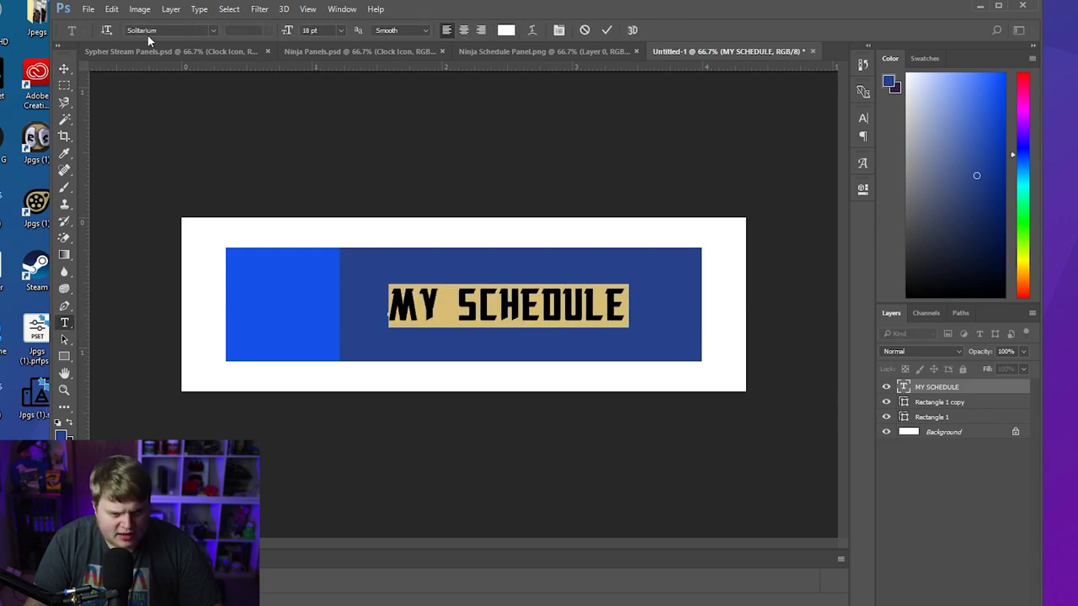
left_click(165, 31)
type("gotham")
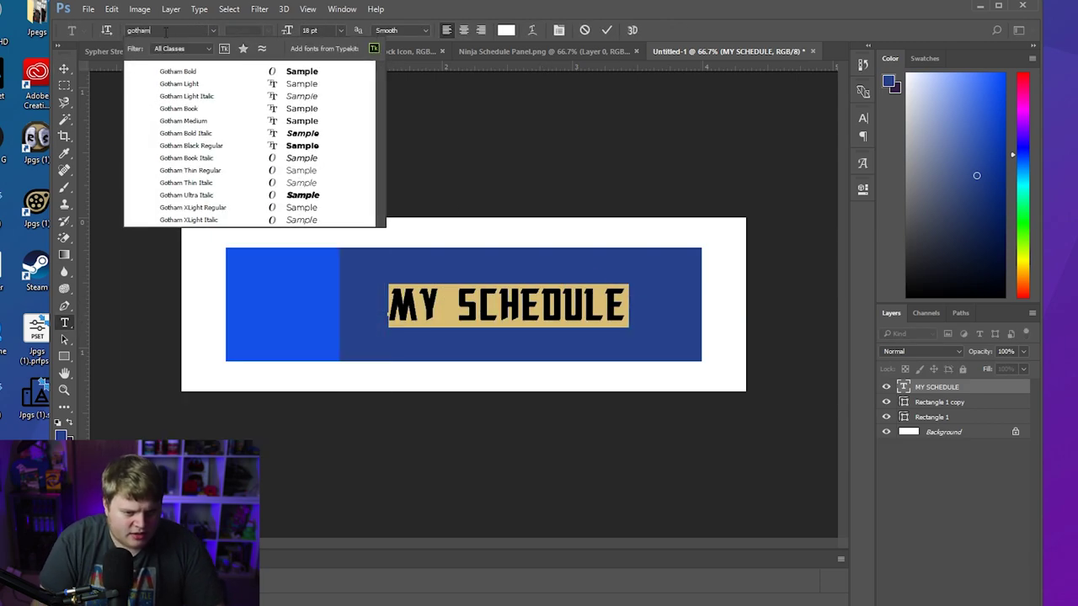
left_click(200, 145)
left_click(64, 67)
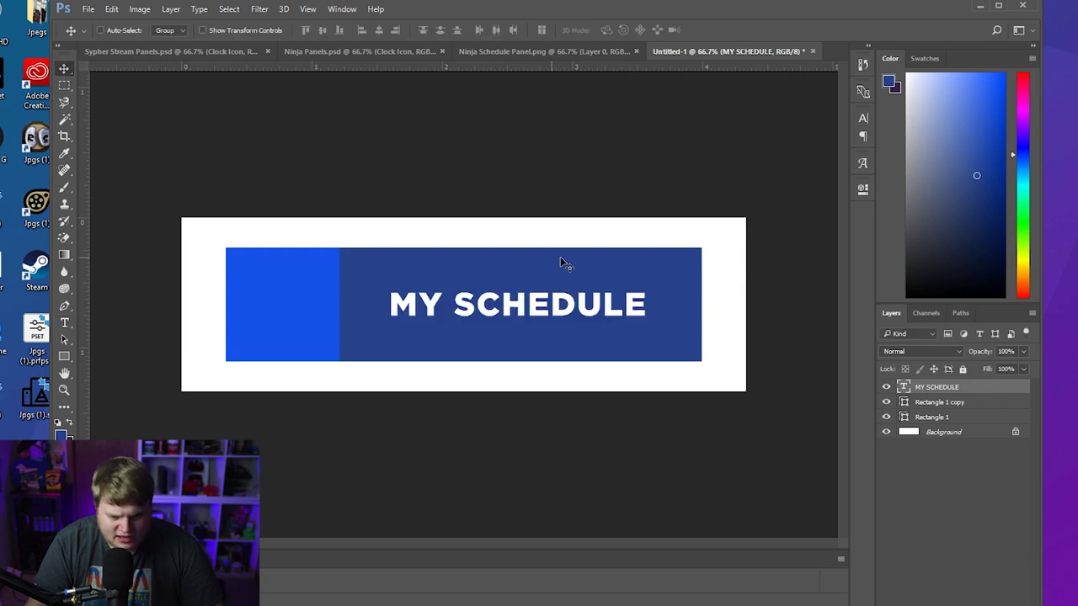
left_click_drag(508, 310, 494, 308)
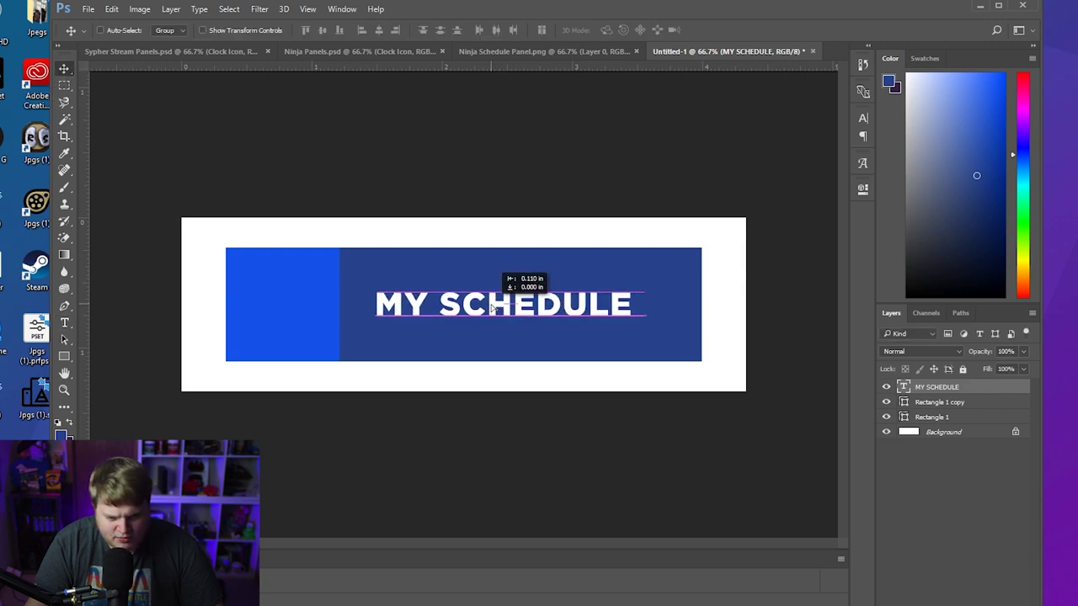
- Colour the word SCHEDULE bright yellow and commit the text
left_click(65, 323)
double_click(375, 311)
left_click(505, 29)
left_click(917, 453)
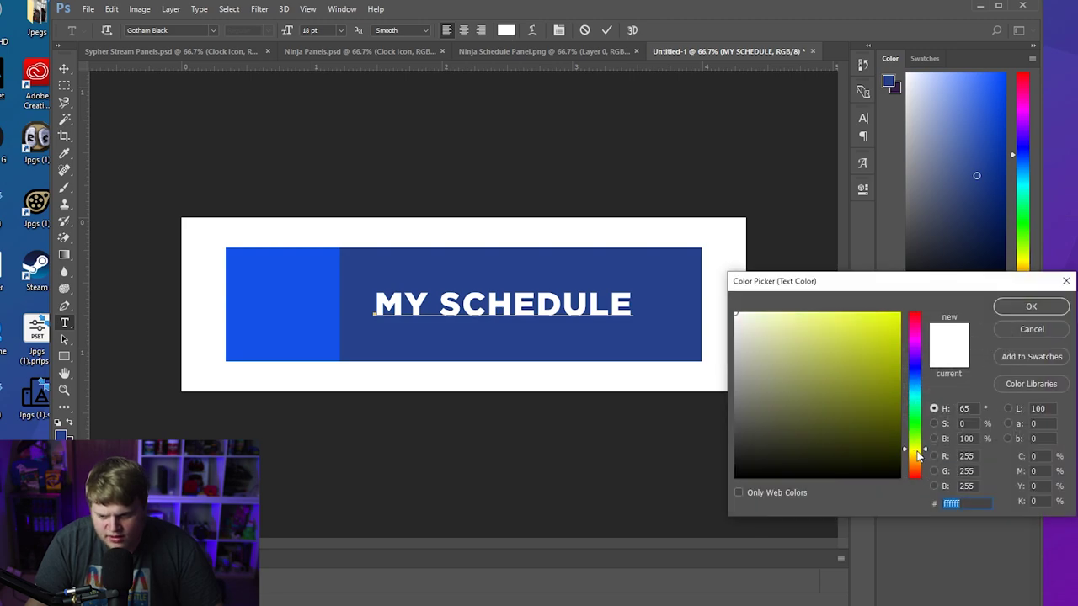
left_click(898, 310)
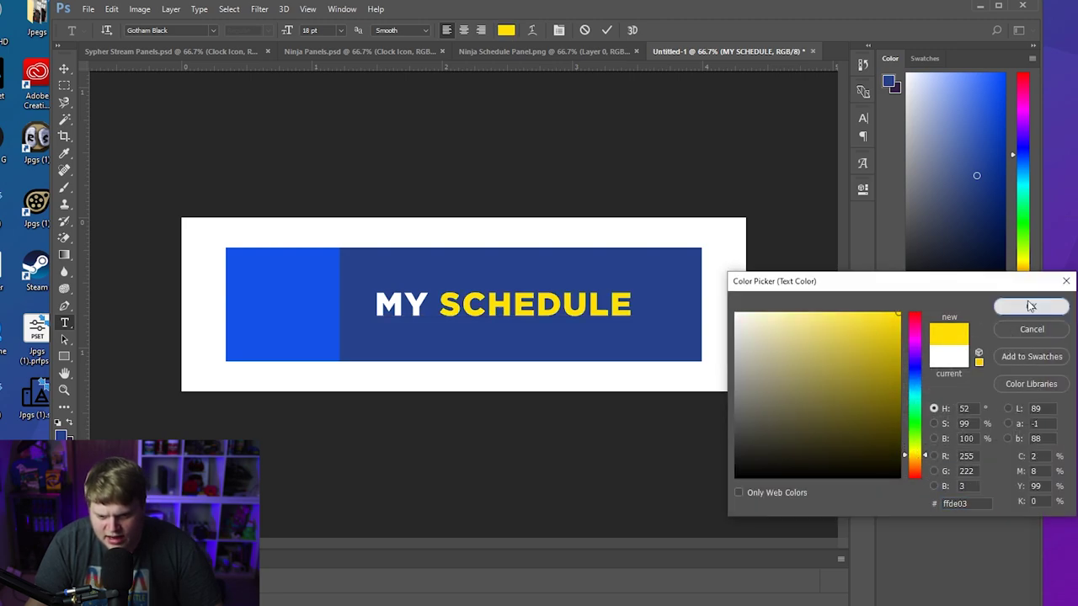
left_click(1031, 306)
key("ctrl+Return")
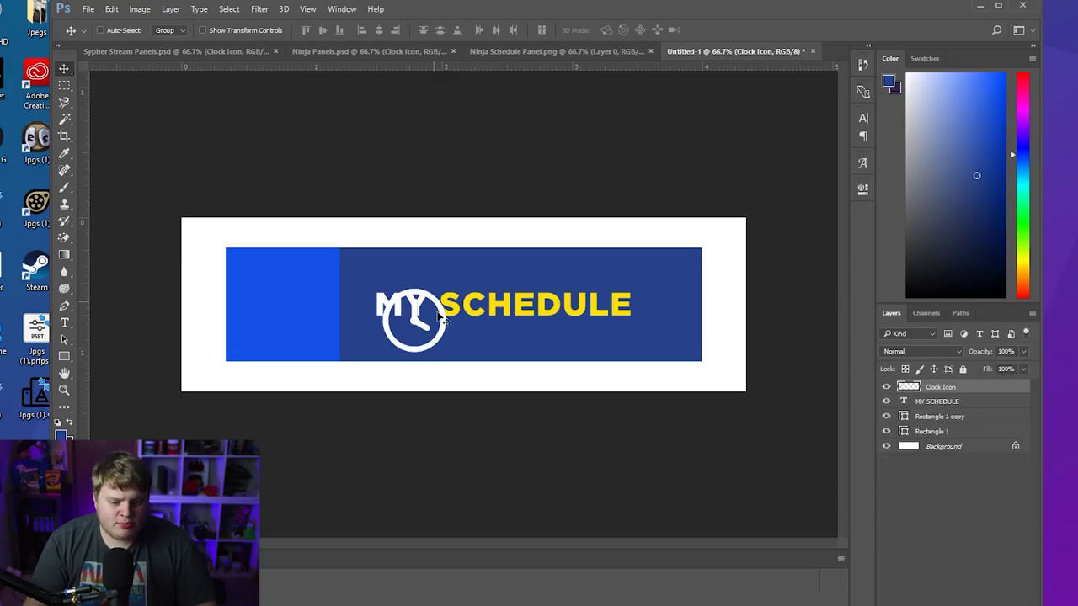
- Drag the white clock icon into the bright blue left block and zoom to check it
left_click_drag(446, 339, 313, 323)
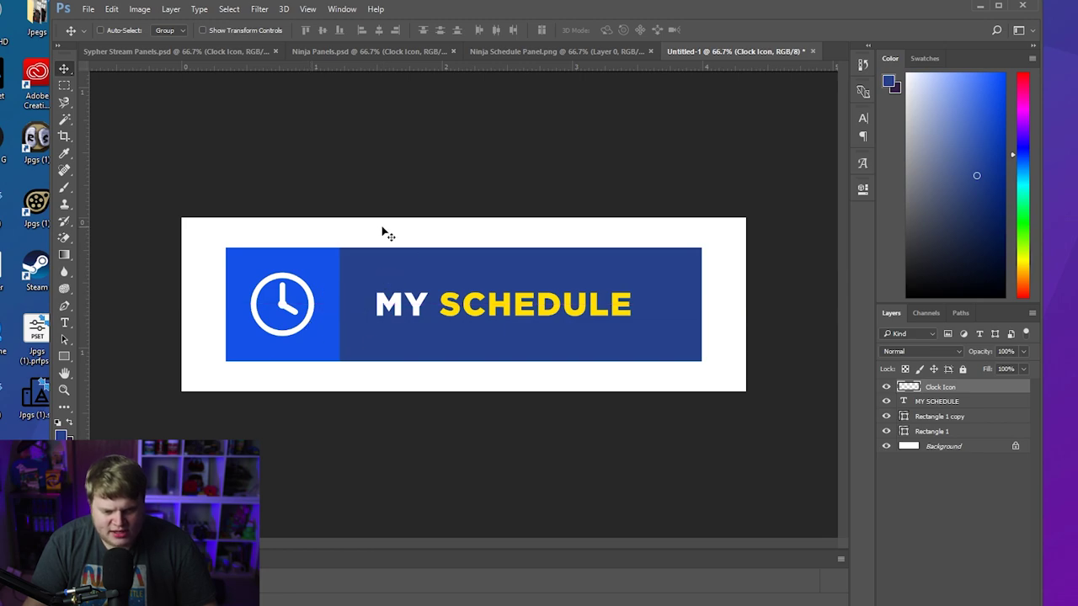
left_click(64, 390)
left_click_drag(395, 385, 366, 398)
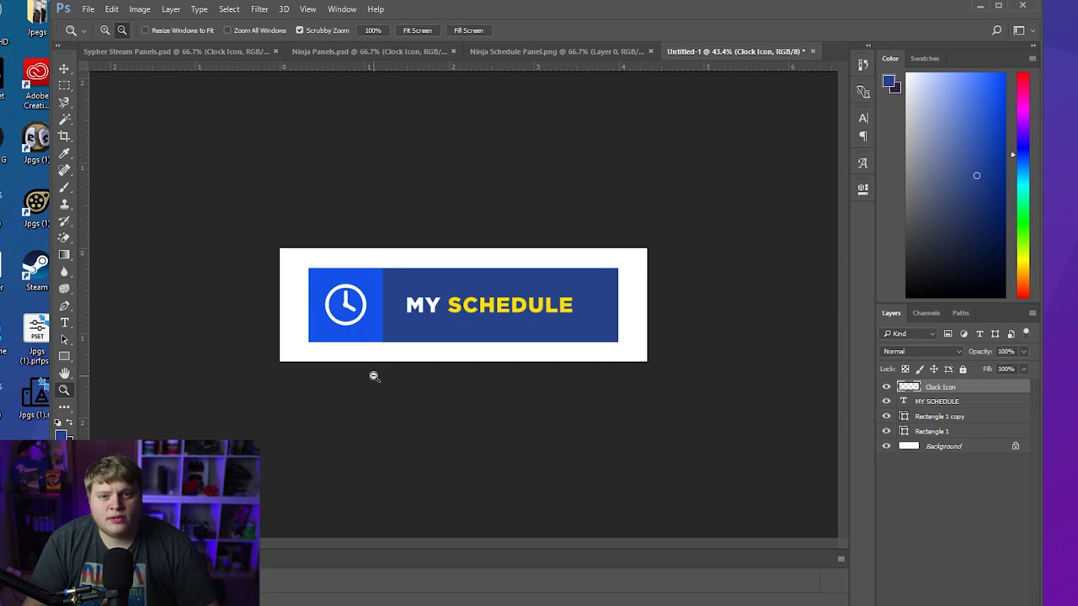
left_click_drag(386, 365, 410, 377)
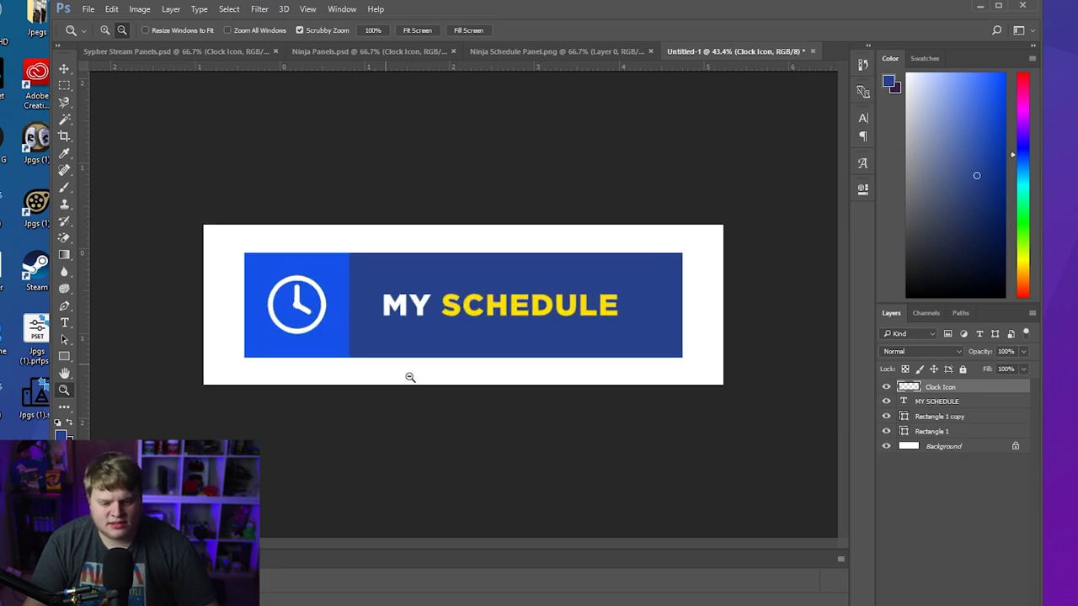
key("alt+Tab")
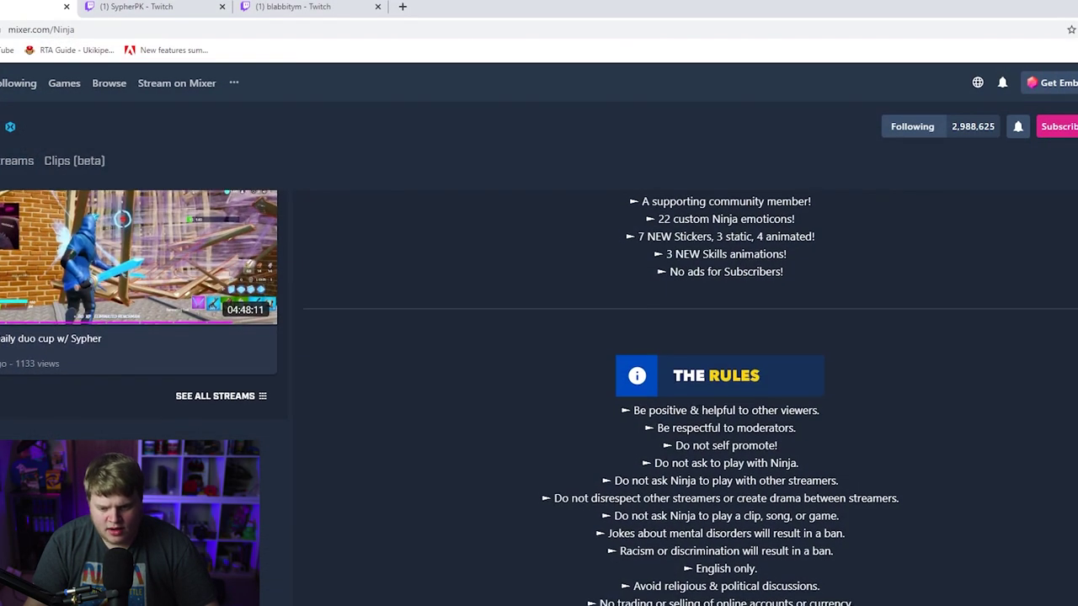
scroll(539, 398, "down", 2)
scroll(539, 398, "up", 6)
scroll(753, 310, "up", 3)
scroll(753, 310, "down", 12)
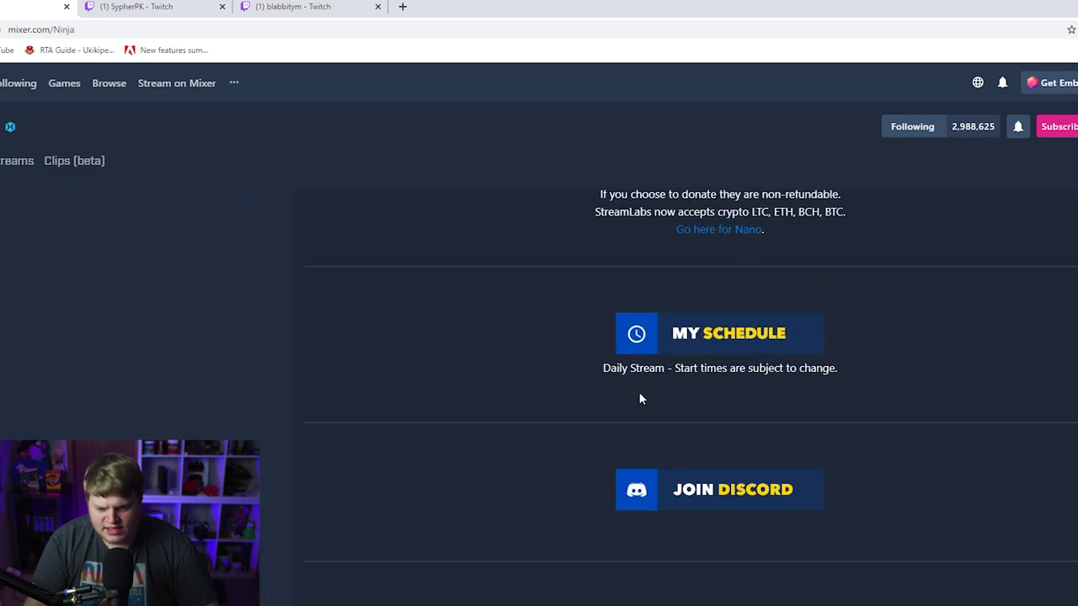
key("alt+Tab")
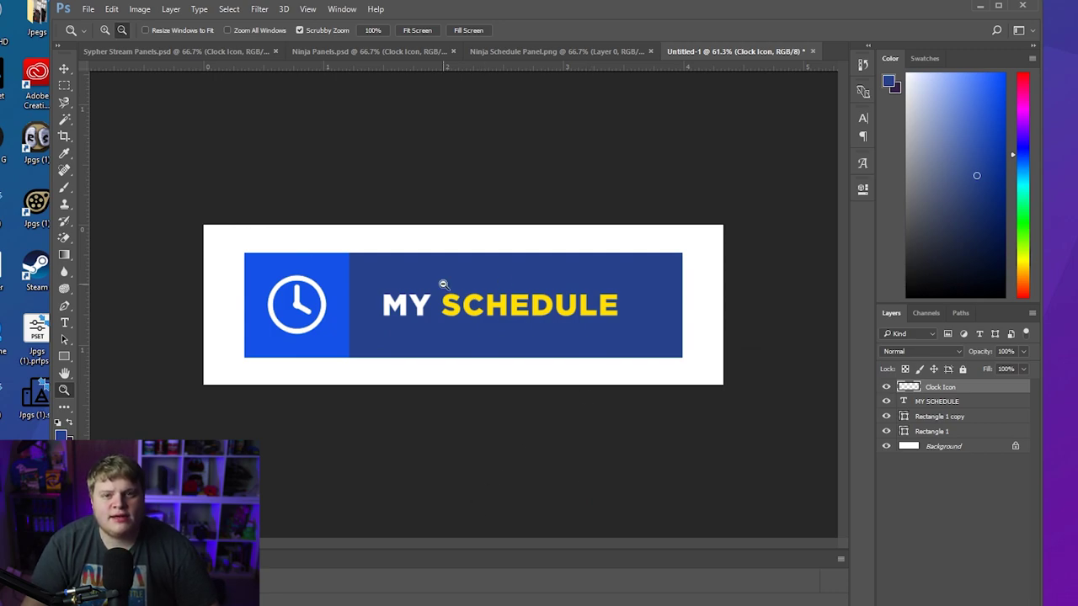
- Close Untitled-1 without saving and inspect the MY SCHEDULE heading in Ninja Panels.psd
left_click(812, 52)
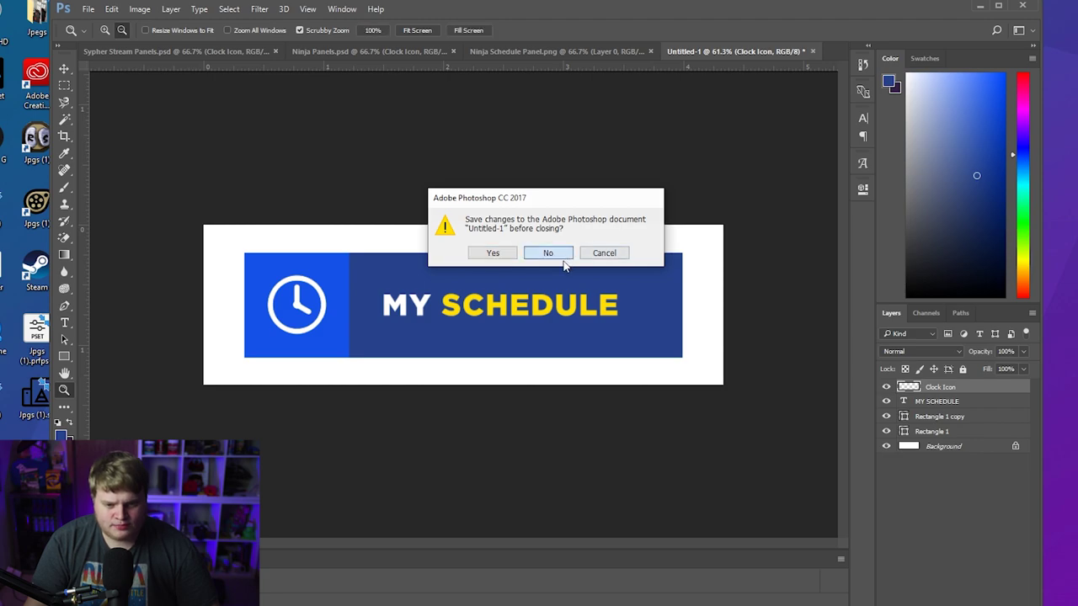
left_click(548, 254)
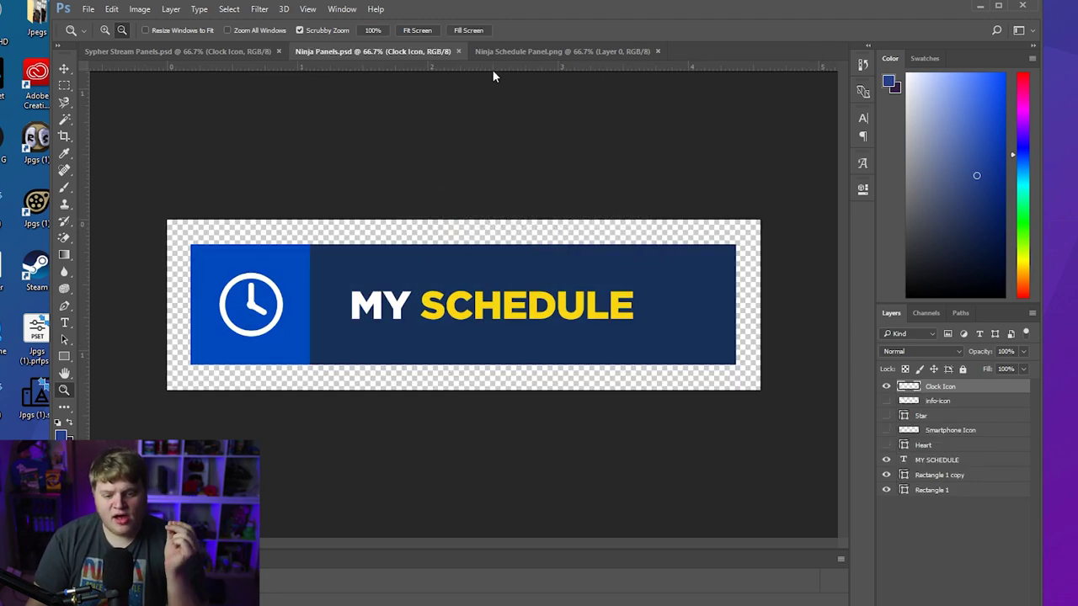
left_click(65, 321)
left_click_drag(345, 303, 635, 305)
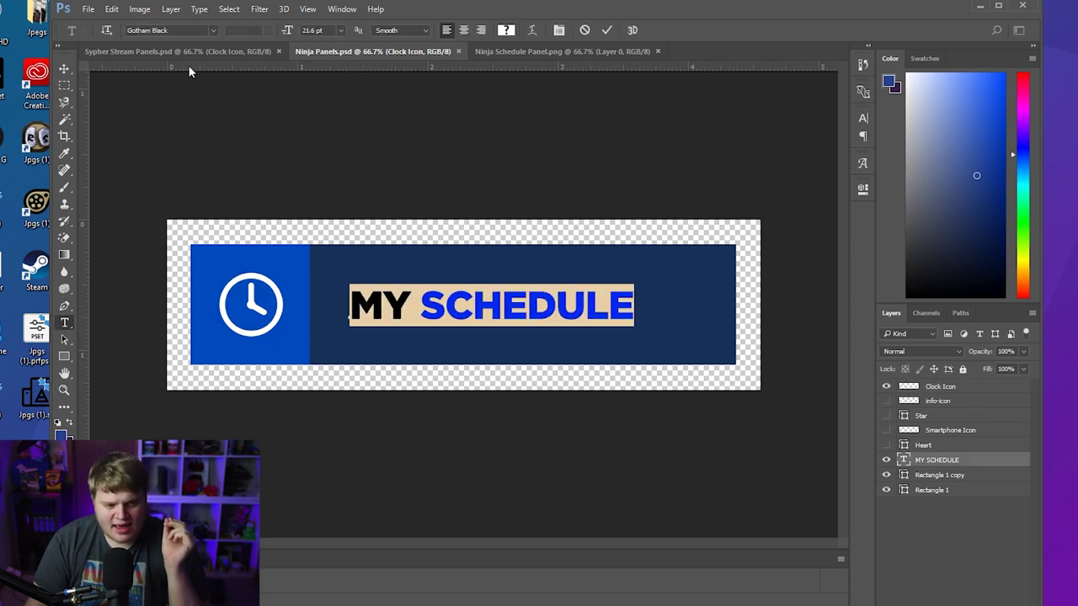
left_click(64, 69)
left_click(883, 517)
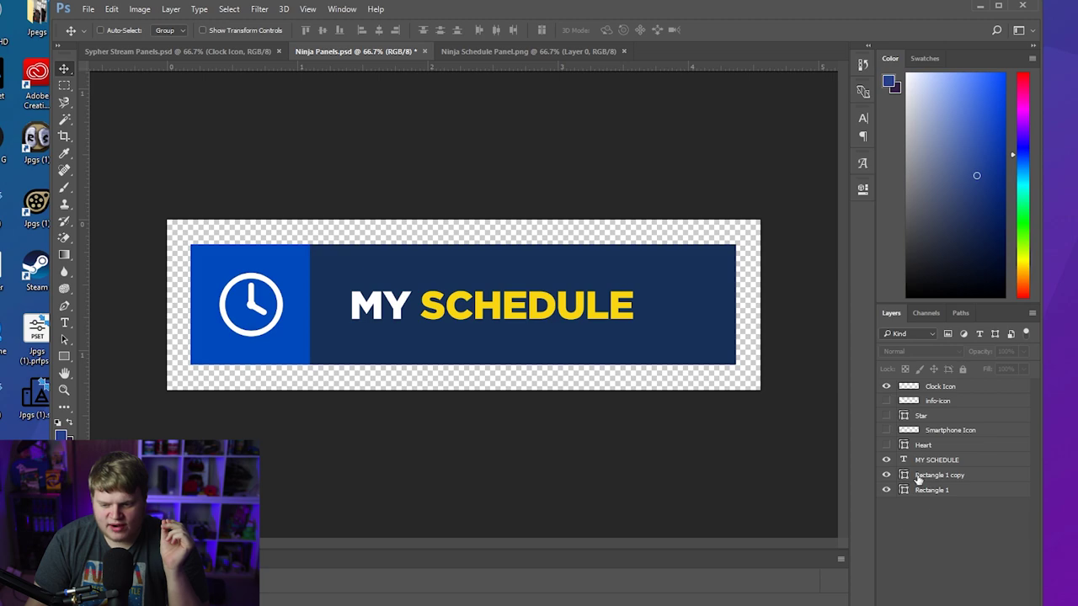
- Try the clock, info and heart icons in the blue block, keep the clock, then open Sypher Stream Panels
left_click(886, 387)
left_click(886, 387)
left_click(886, 387)
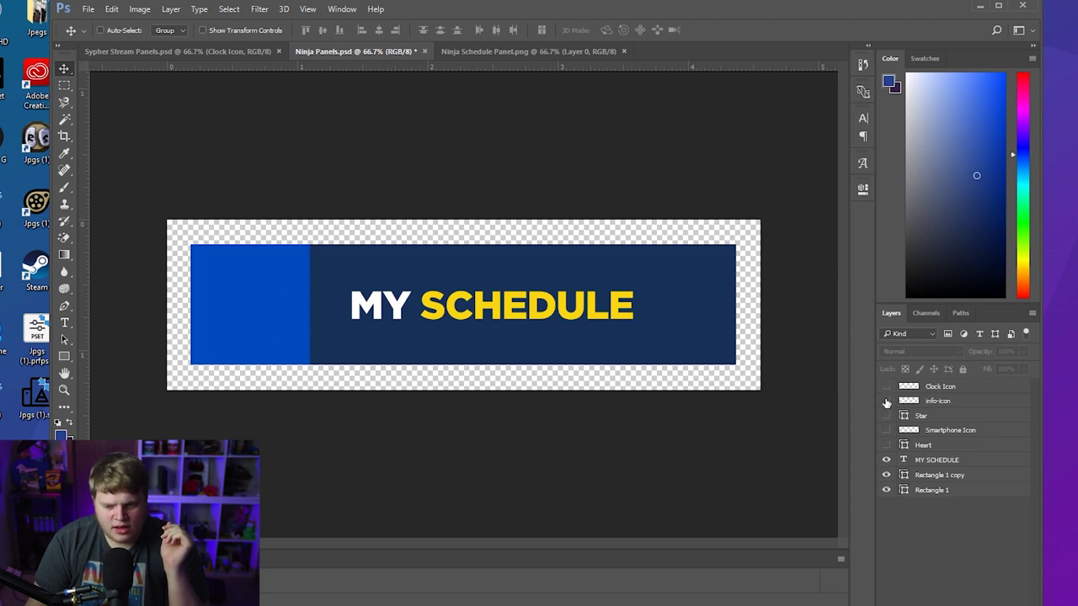
left_click(886, 400)
left_click(886, 401)
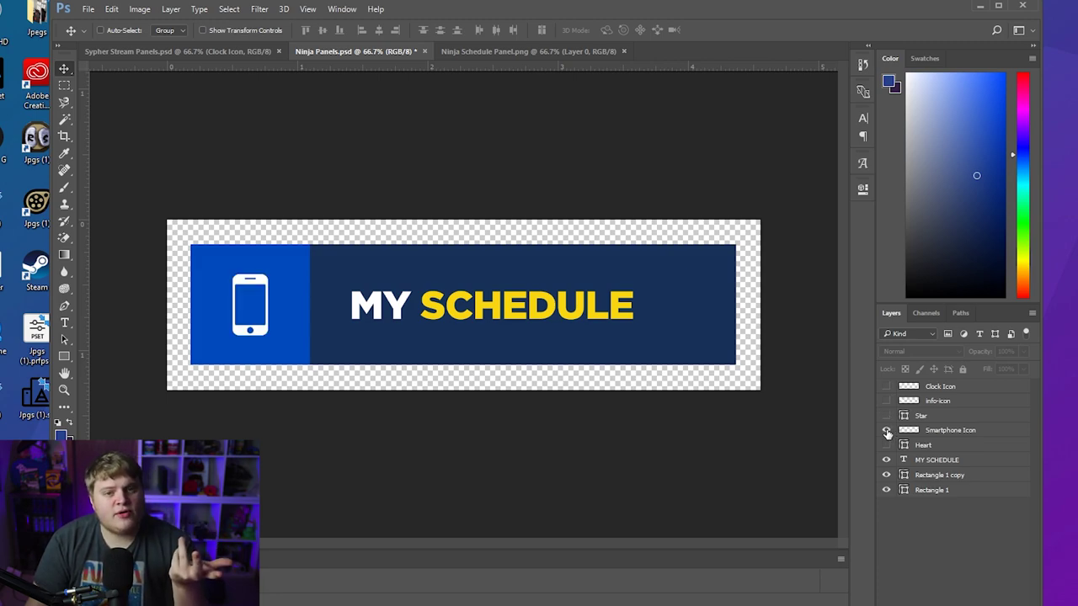
left_click(886, 445)
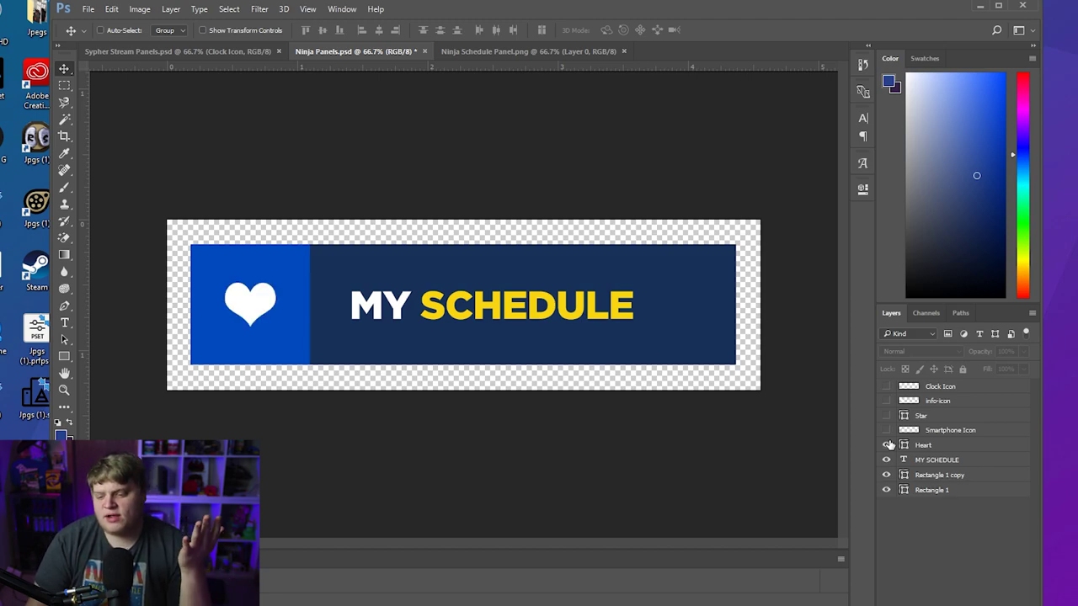
left_click(886, 444)
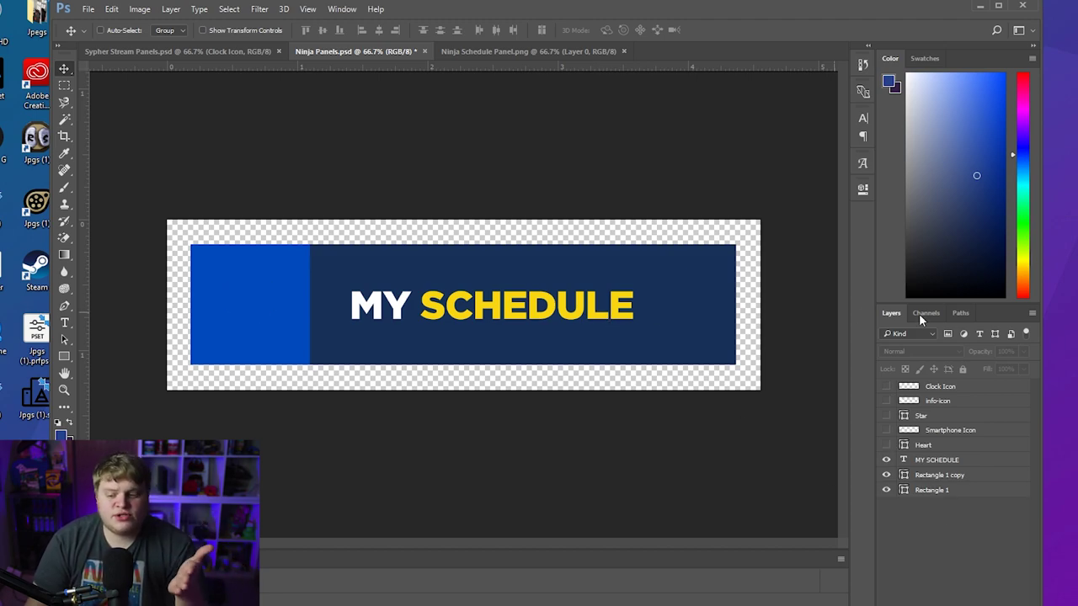
left_click(886, 386)
left_click(200, 50)
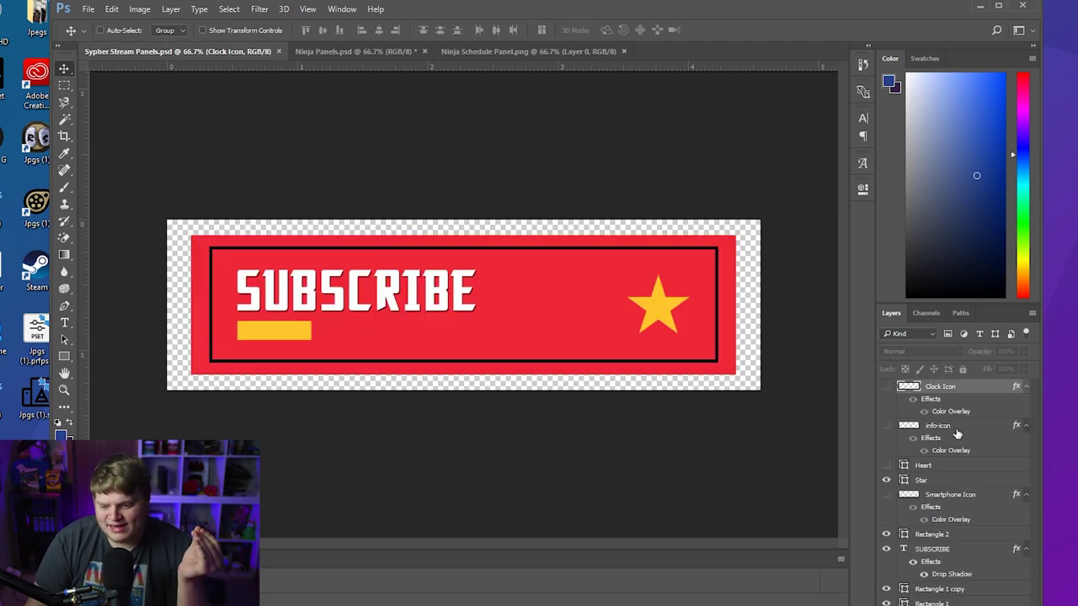
left_click(886, 481)
left_click(886, 465)
left_click(886, 465)
left_click(885, 479)
left_click(886, 480)
left_click(887, 465)
left_click(886, 465)
left_click(885, 426)
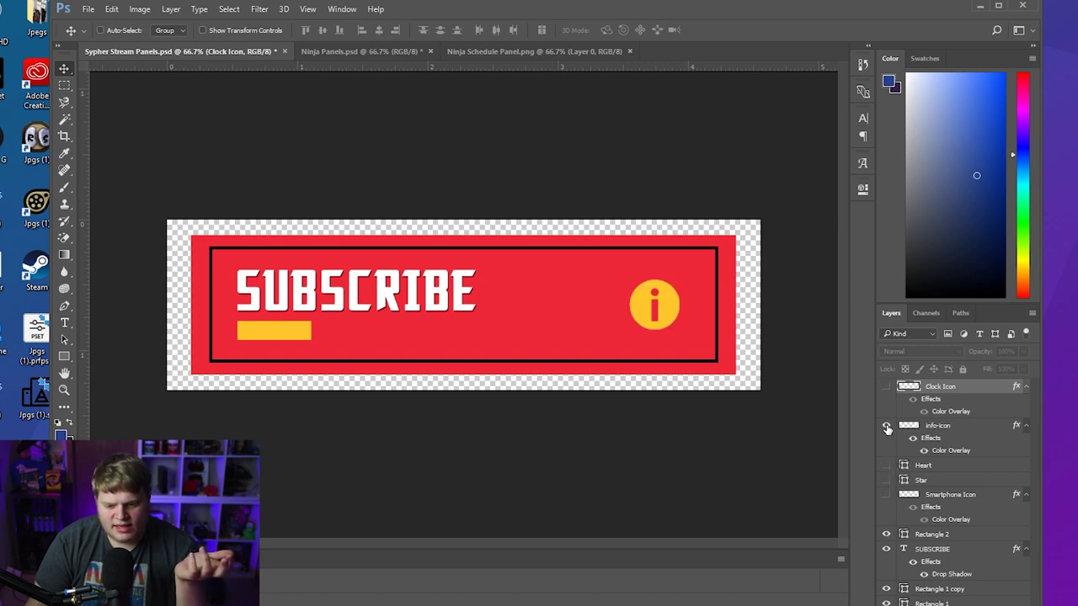
left_click(886, 426)
left_click(885, 386)
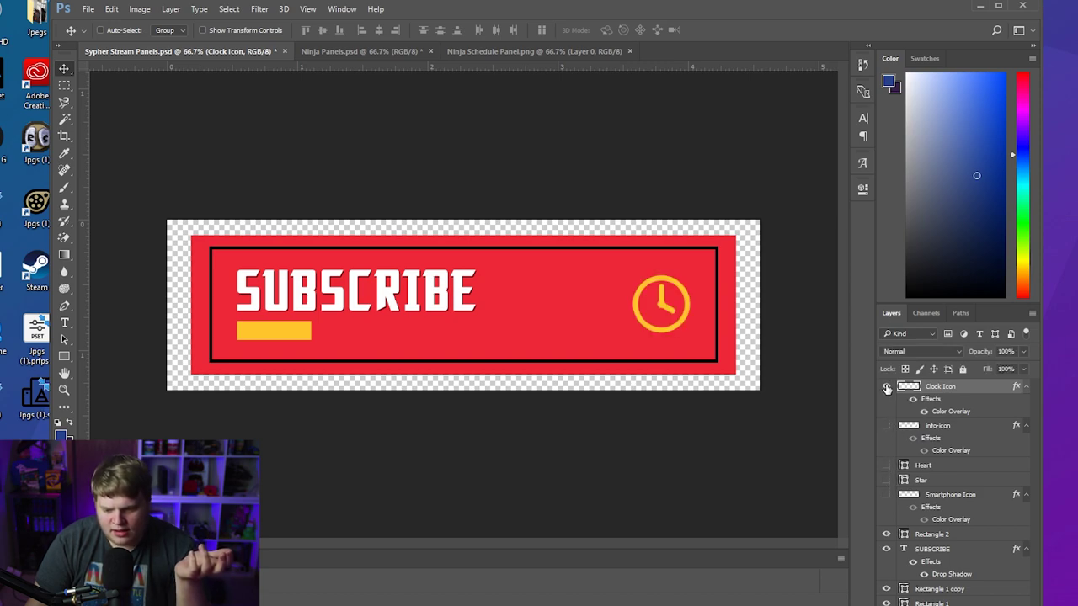
left_click(886, 387)
left_click(885, 480)
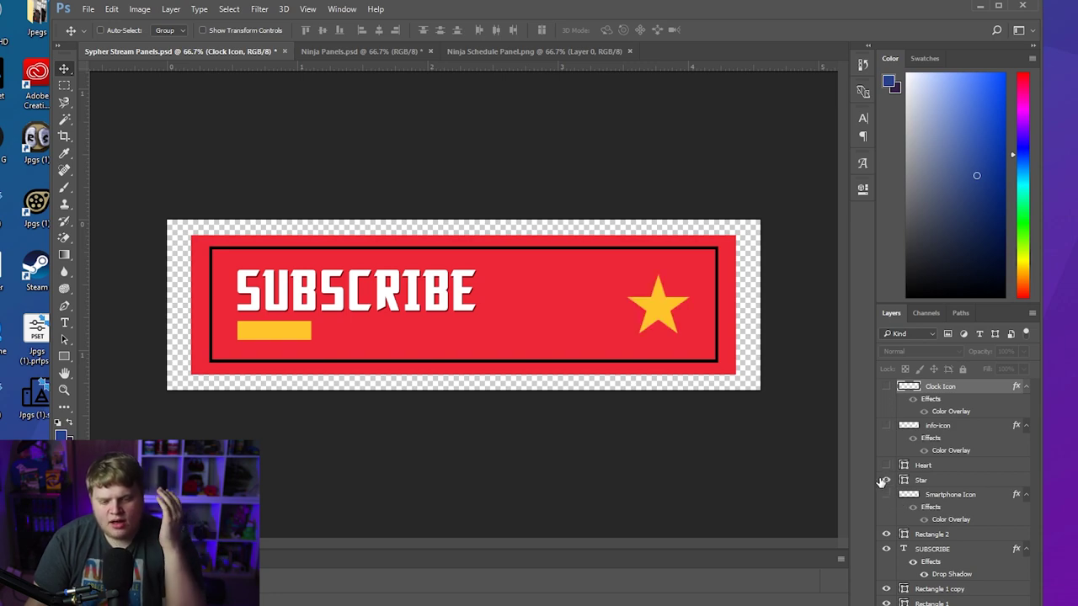
left_click(64, 322)
left_click_drag(239, 291, 506, 307)
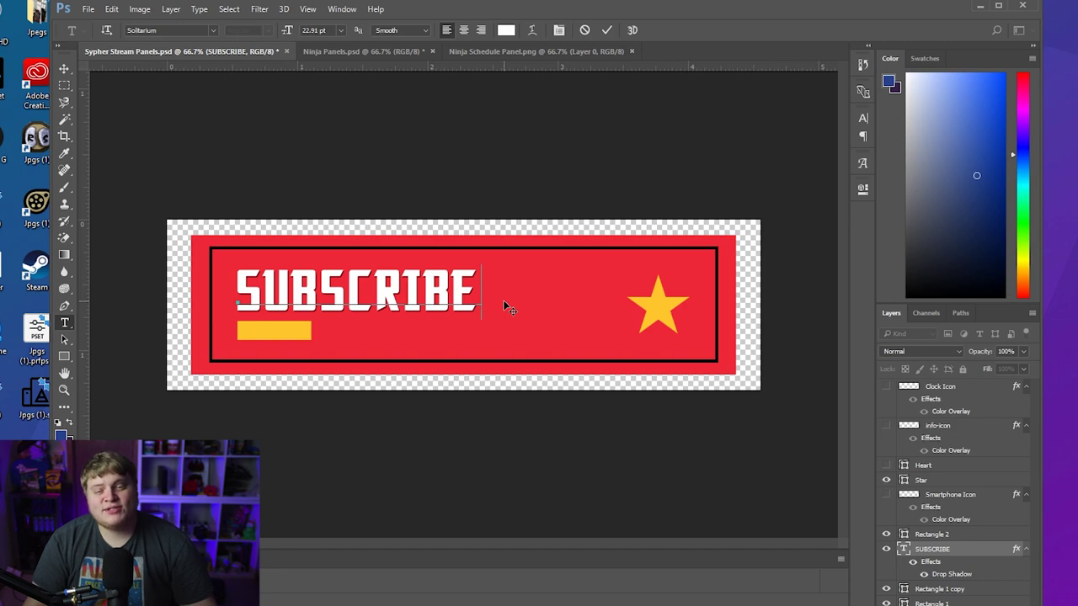